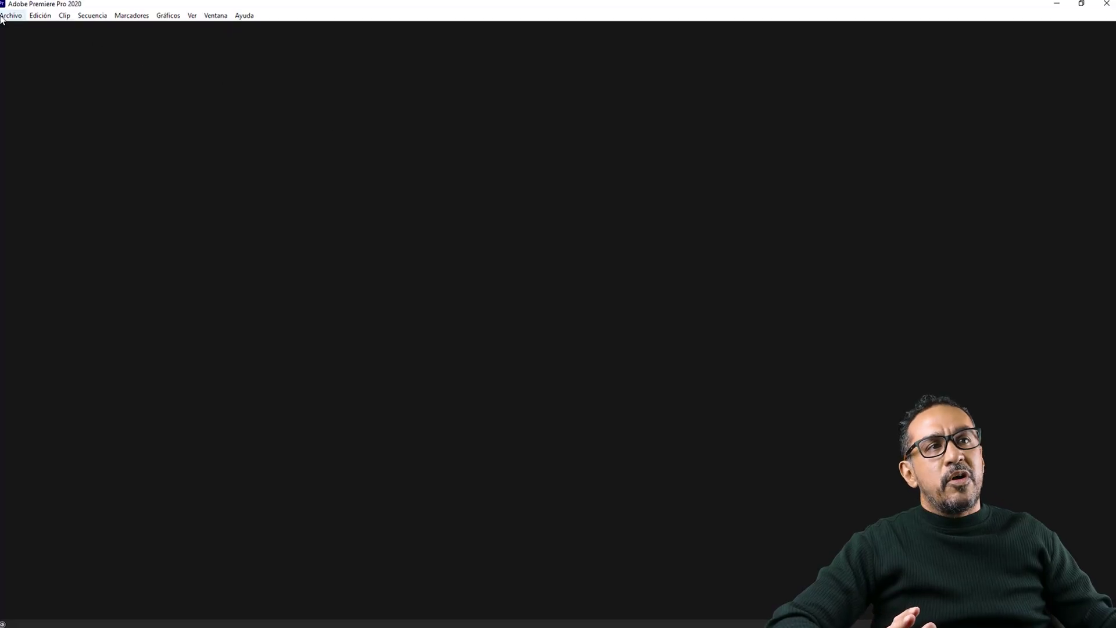
Create a new Premiere project named 'Chroma', keeping the default save location
left_click(3, 16)
mouse_move(137, 30)
left_click(239, 29)
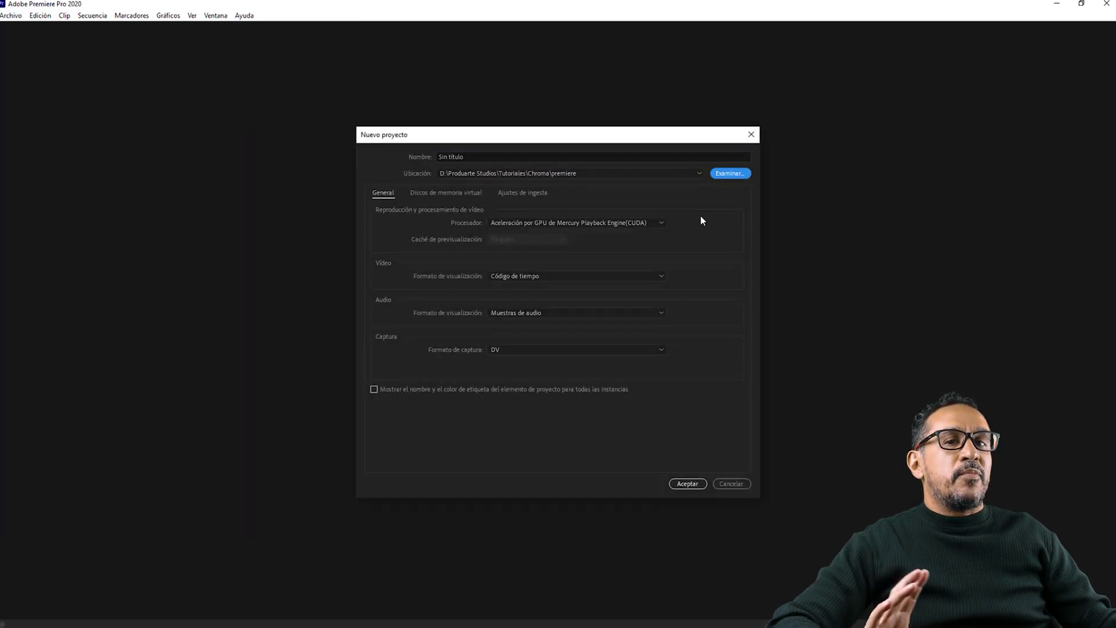
left_click(509, 158)
type("Chroma")
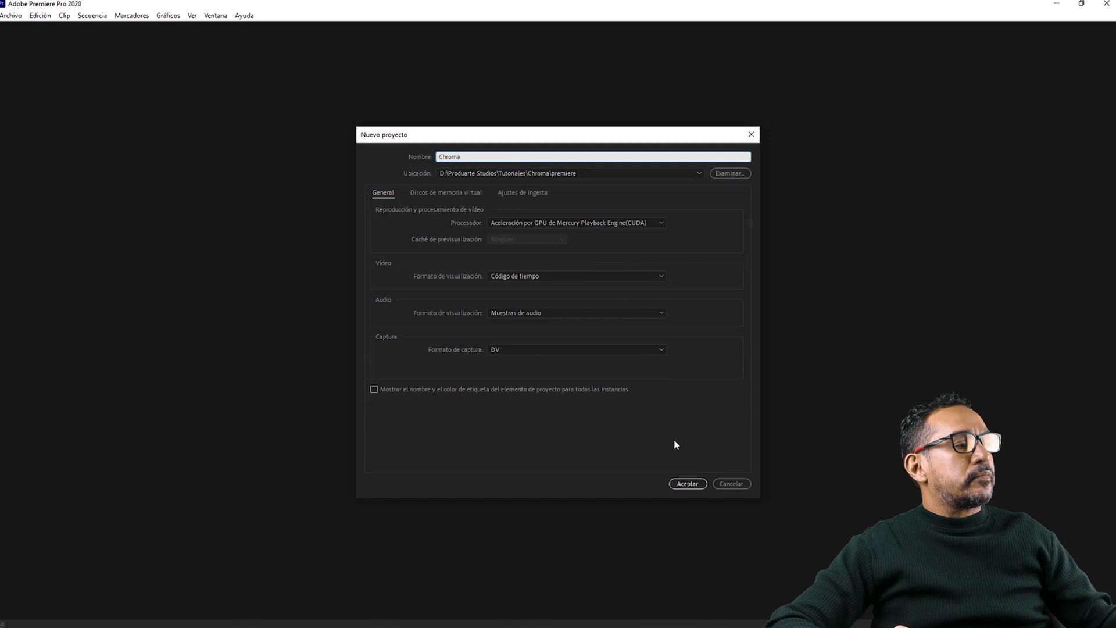
left_click(687, 483)
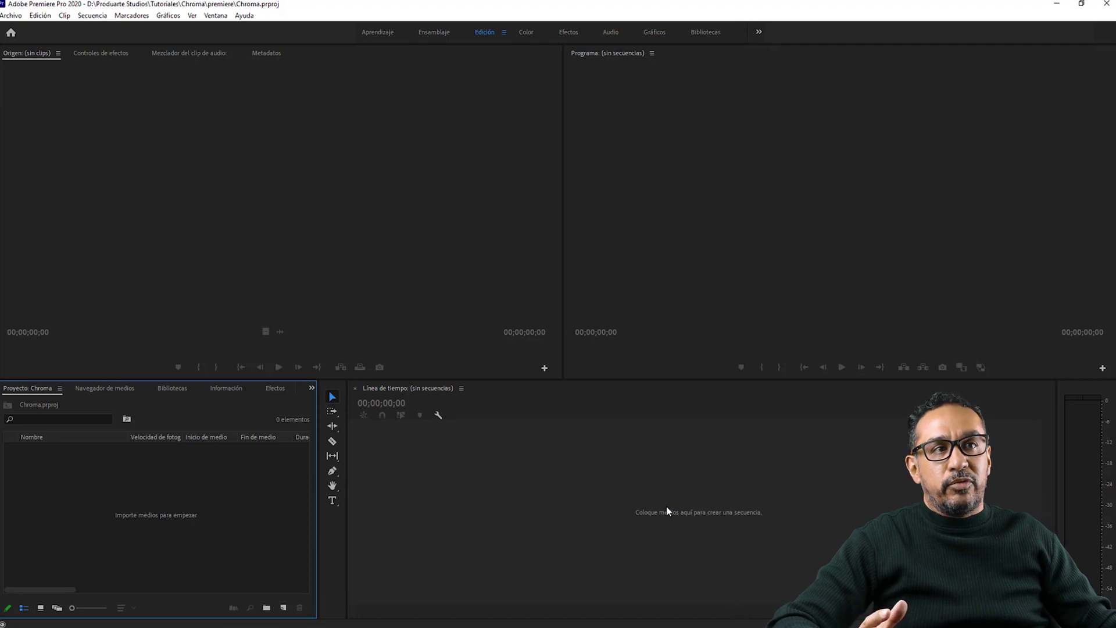
Create a sequence named 'chroma' using the RED R3D 4K 16x9 29,97 preset
left_click(11, 15)
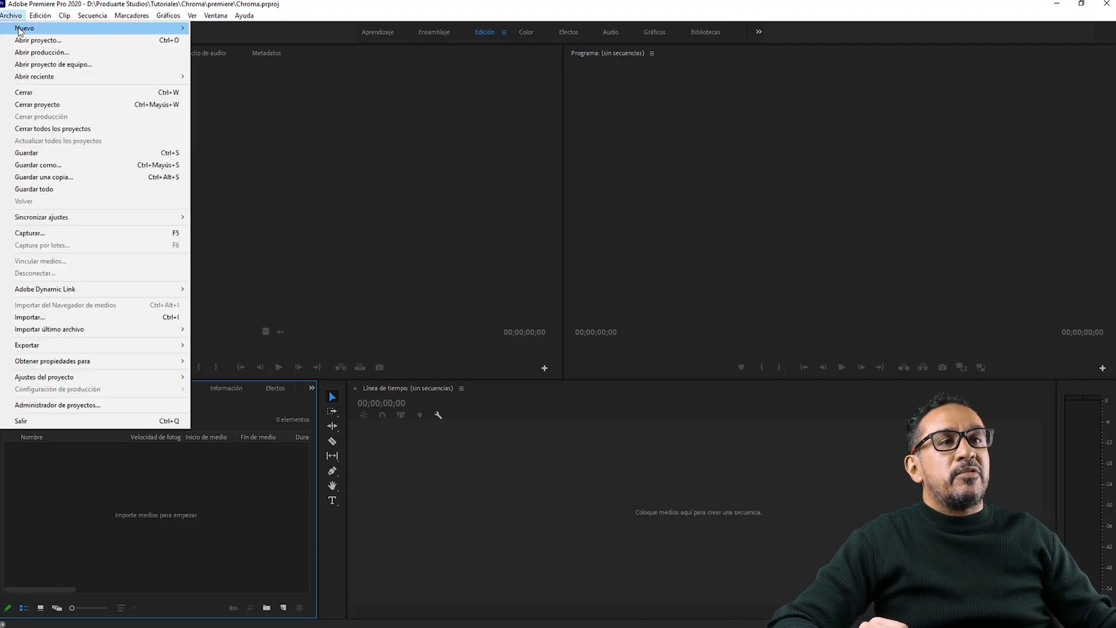
mouse_move(183, 28)
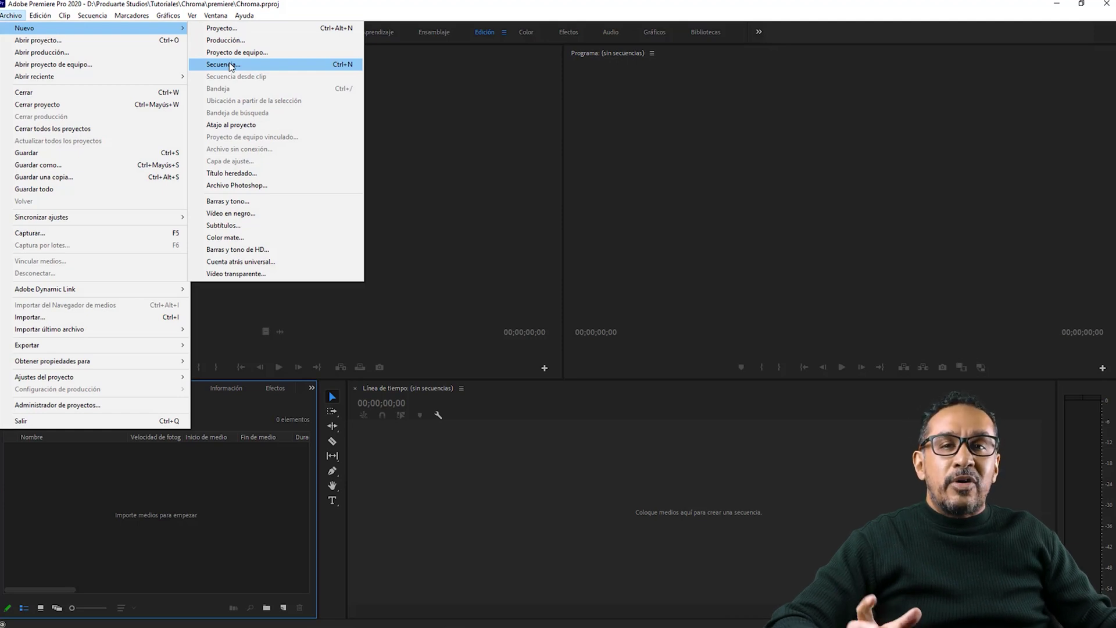
left_click(230, 65)
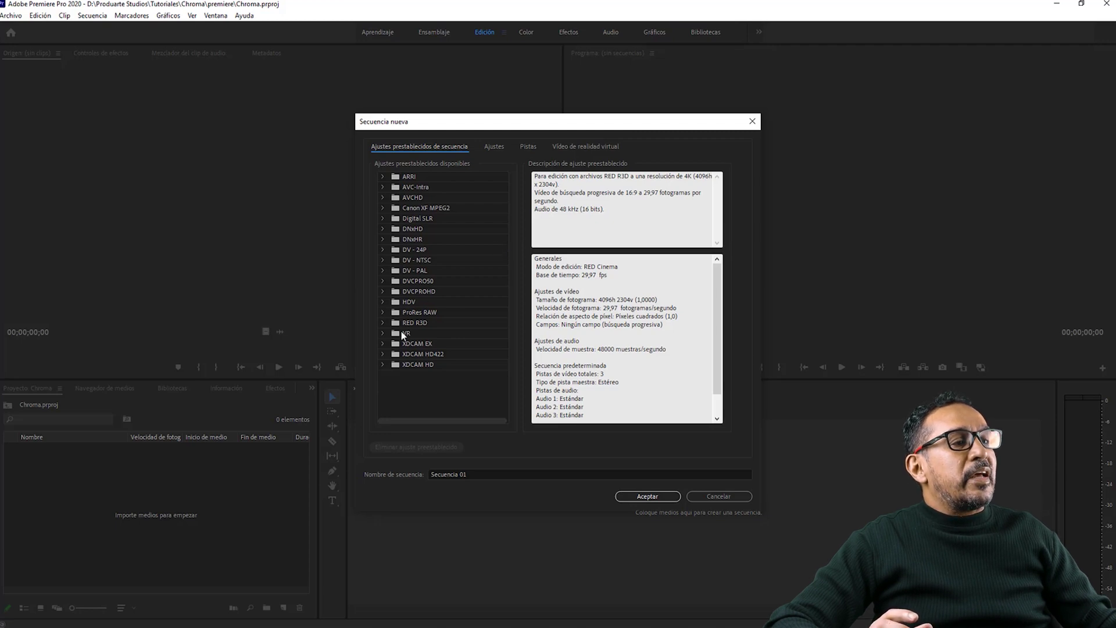
left_click(383, 323)
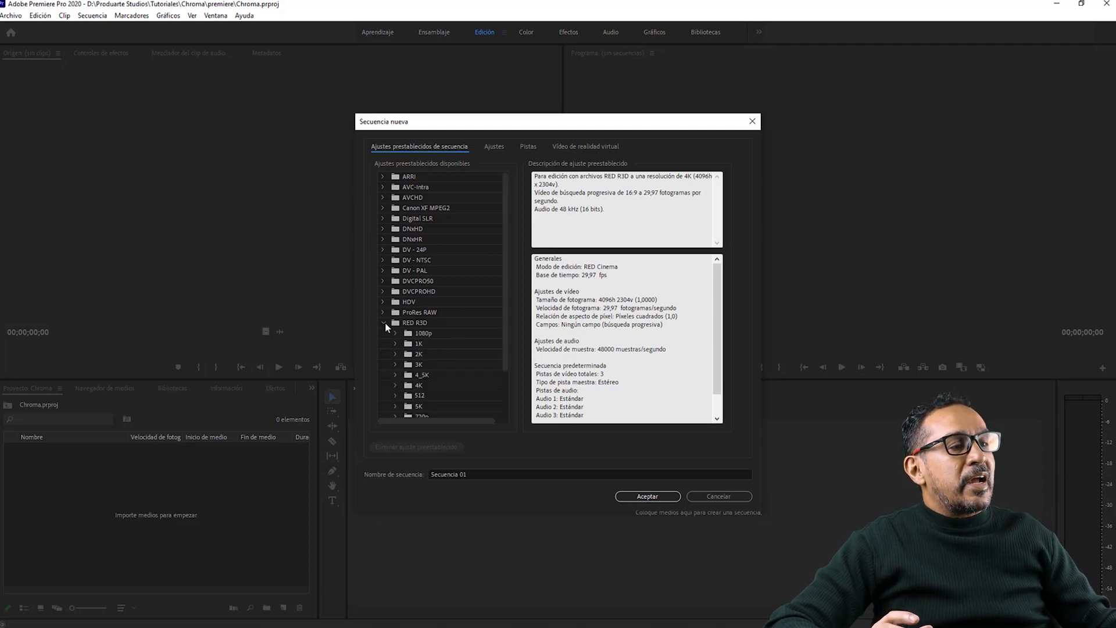
left_click(395, 386)
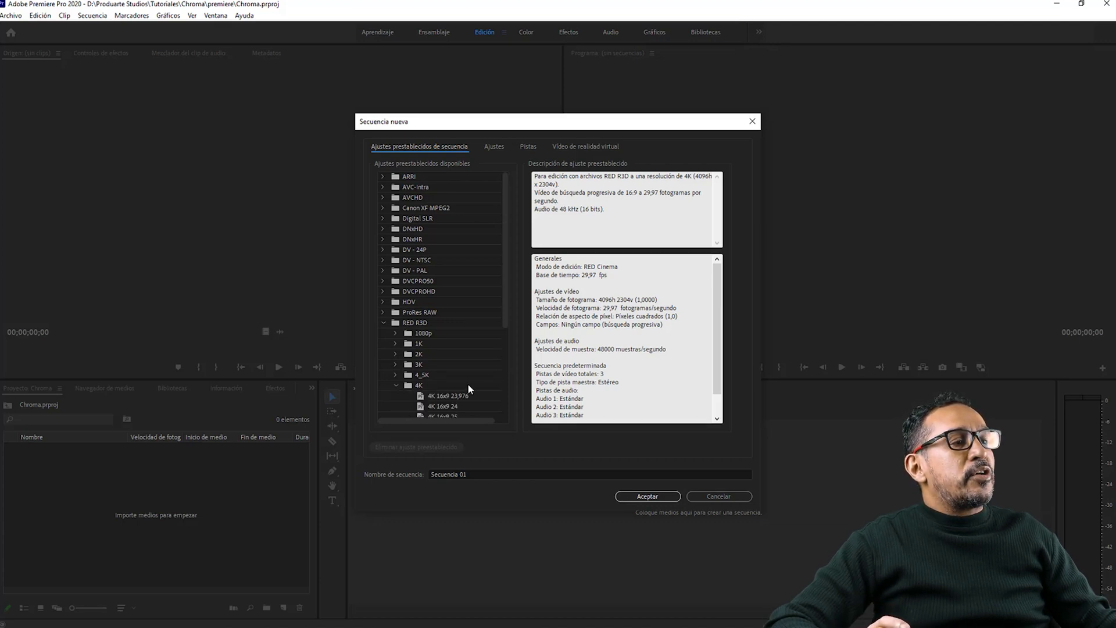
scroll(467, 388, "down", 5)
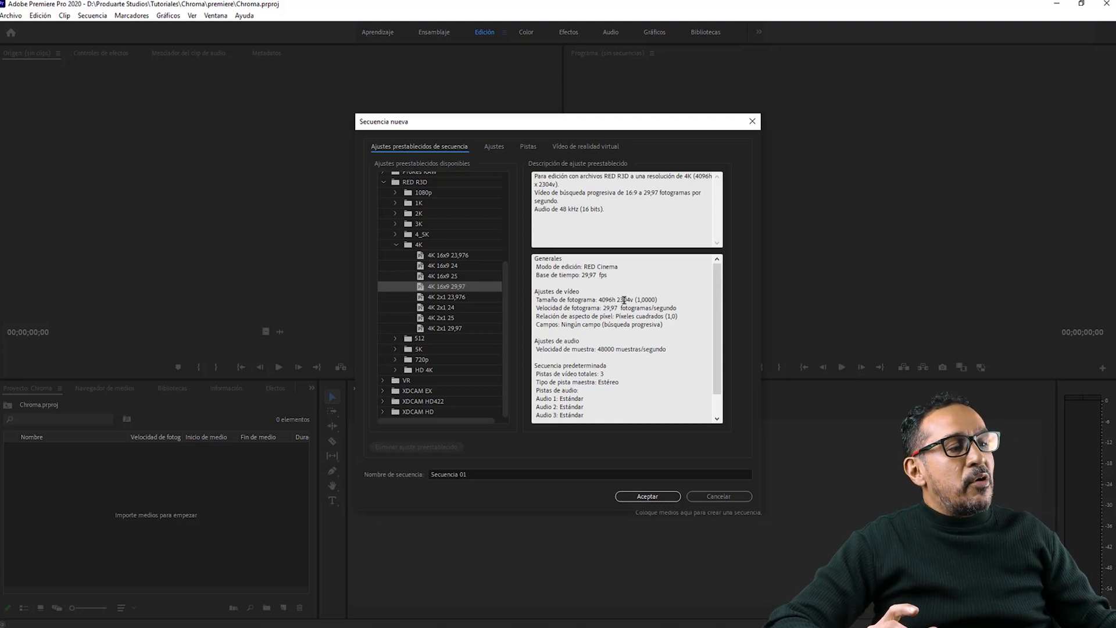
left_click(476, 474)
type("chroma")
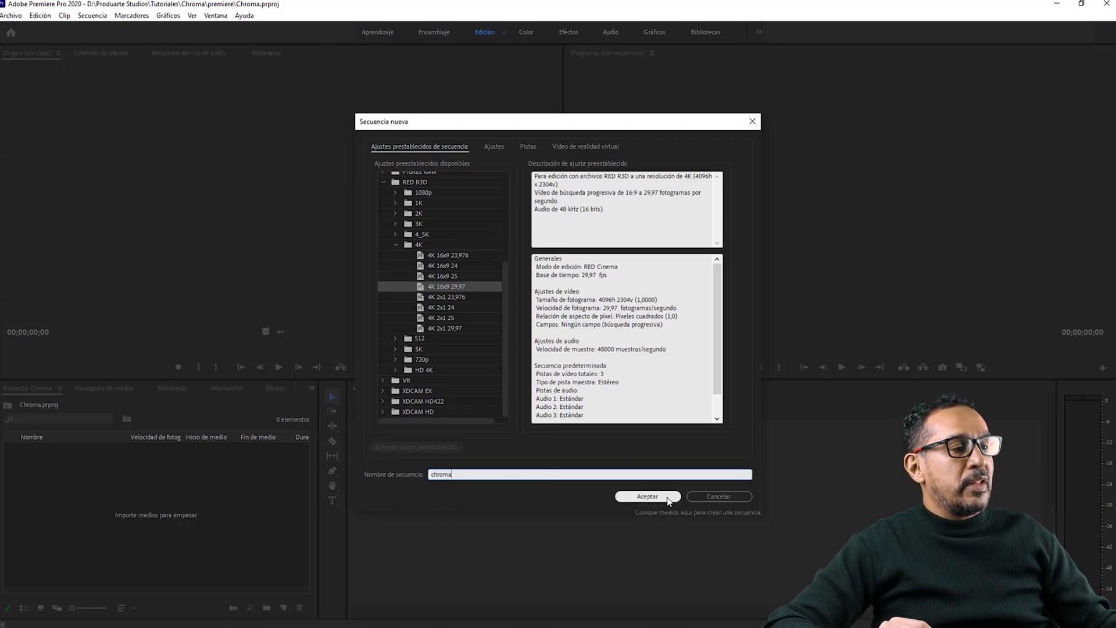
left_click(668, 498)
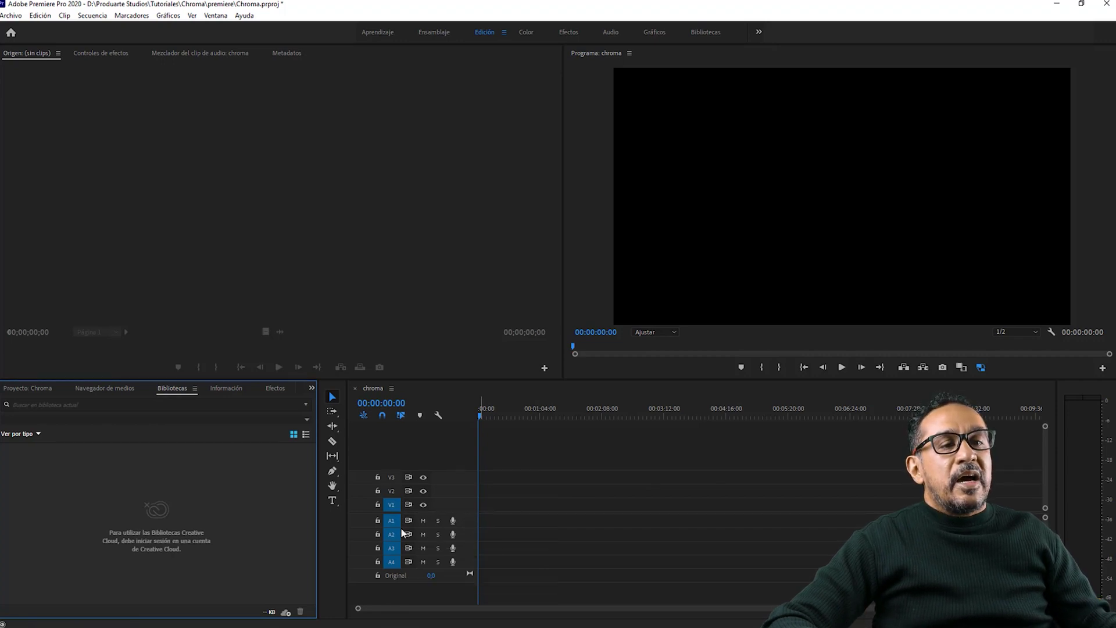
Import P1000047.MP4 from the tomas folder into the project bin
left_click(33, 389)
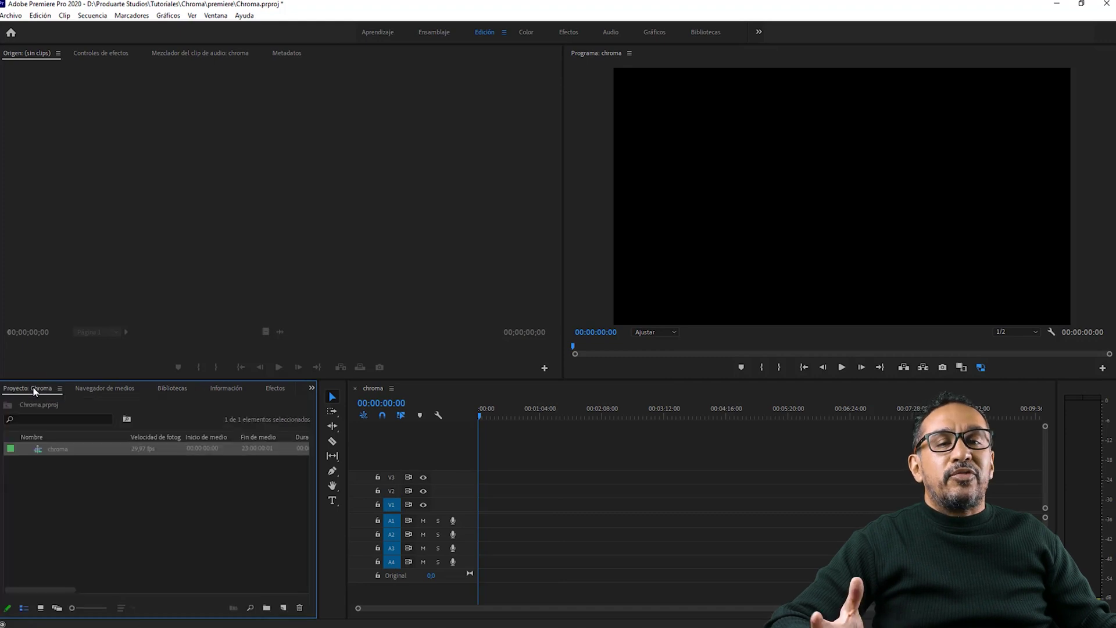
double_click(101, 493)
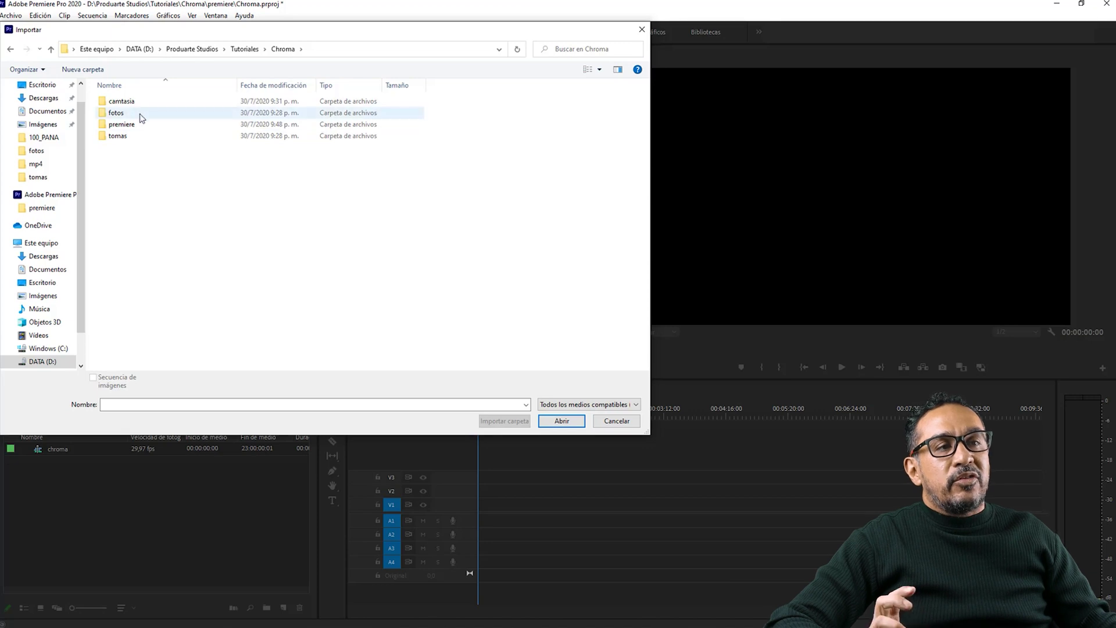
left_click(123, 137)
double_click(124, 139)
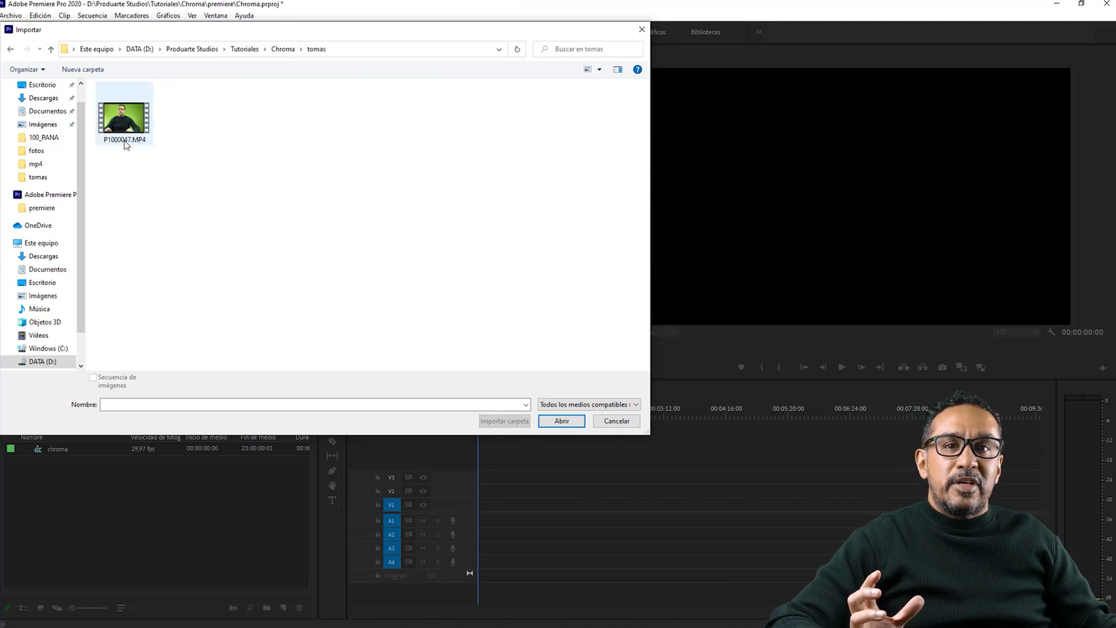
left_click(135, 135)
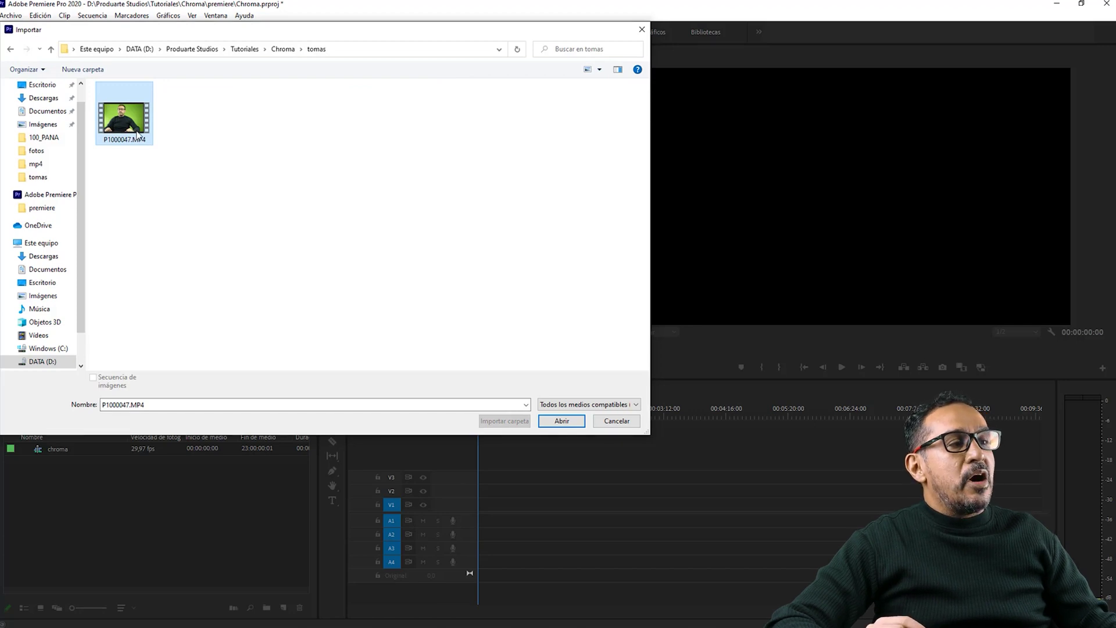
left_click(561, 421)
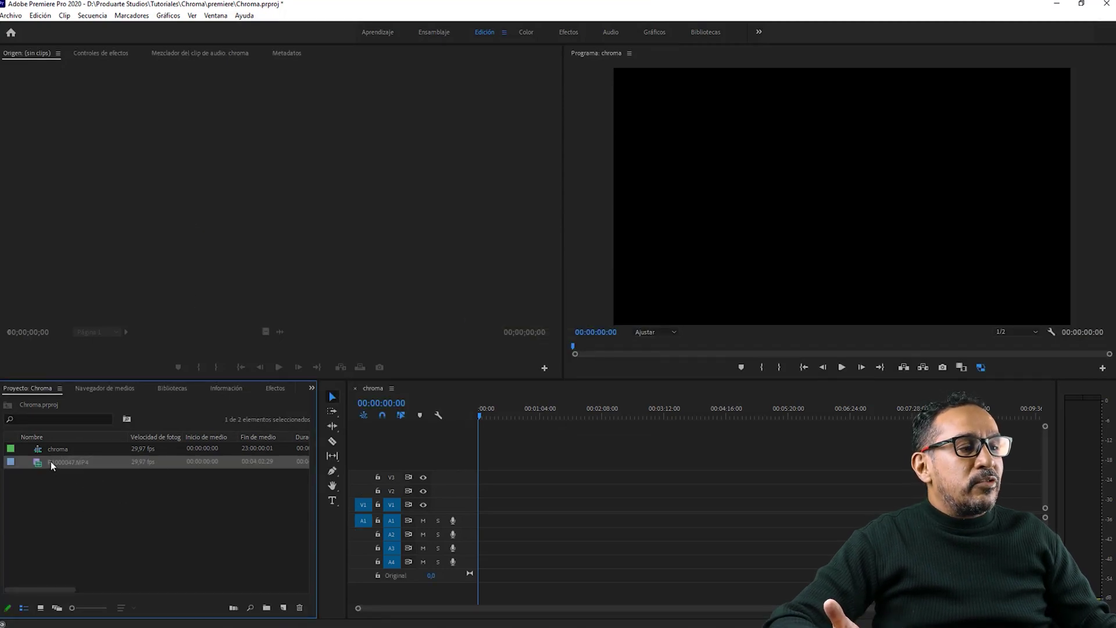
Place P1000047.MP4 at the start of the chroma timeline and match the sequence settings to it
left_click_drag(50, 461, 472, 518)
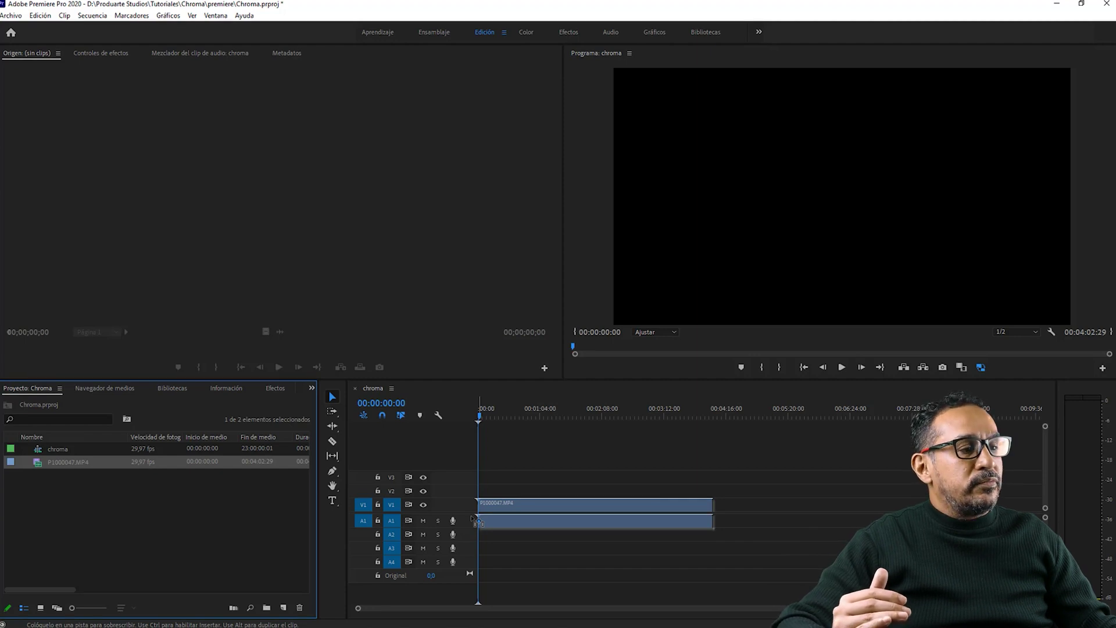
left_click_drag(473, 518, 473, 517)
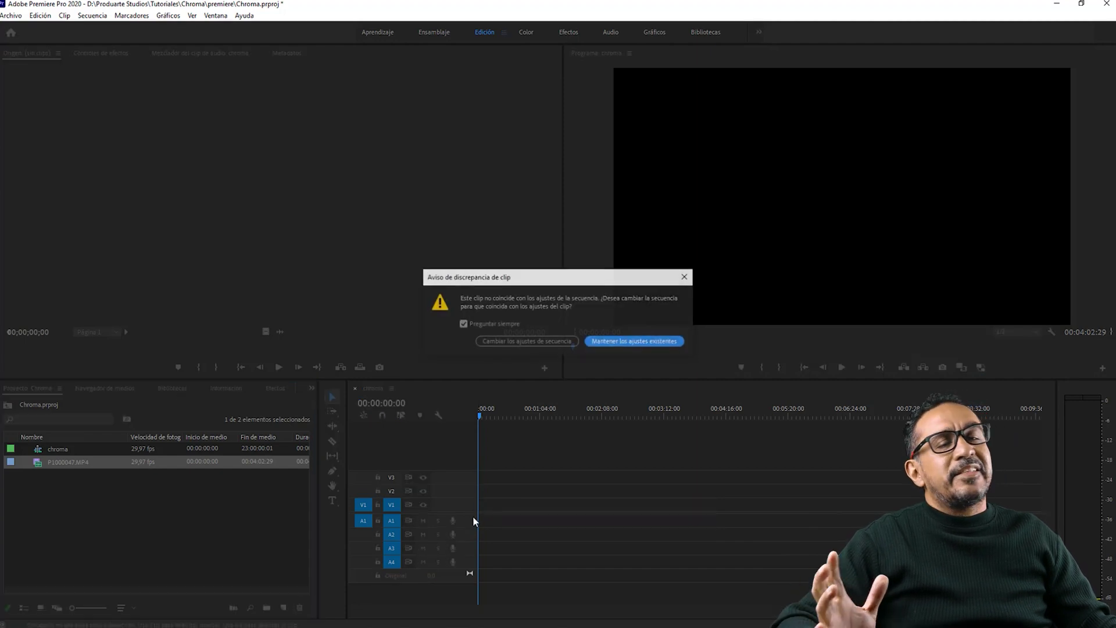
left_click(550, 343)
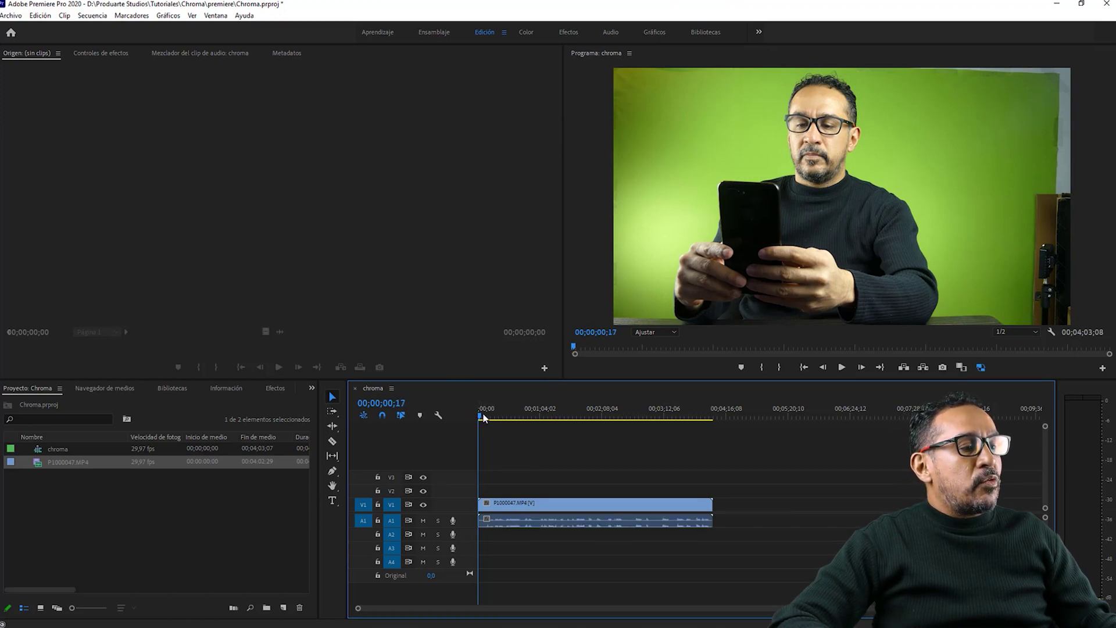
Scrub and play through the clip, parking the playhead at 00;00;28;05
left_click_drag(482, 417, 498, 418)
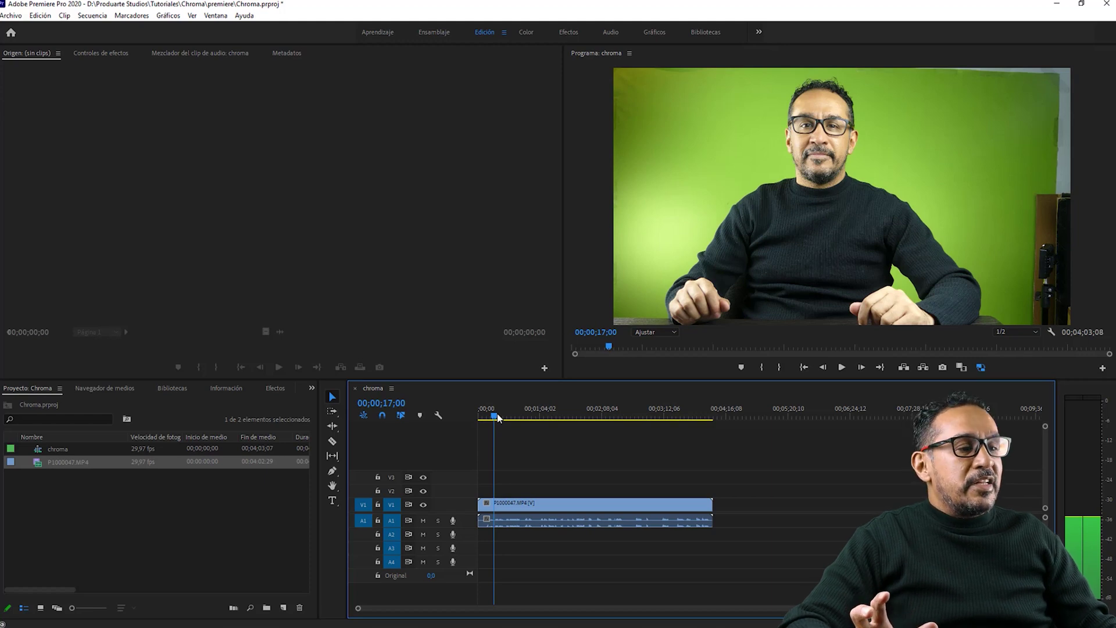
left_click_drag(498, 418, 501, 417)
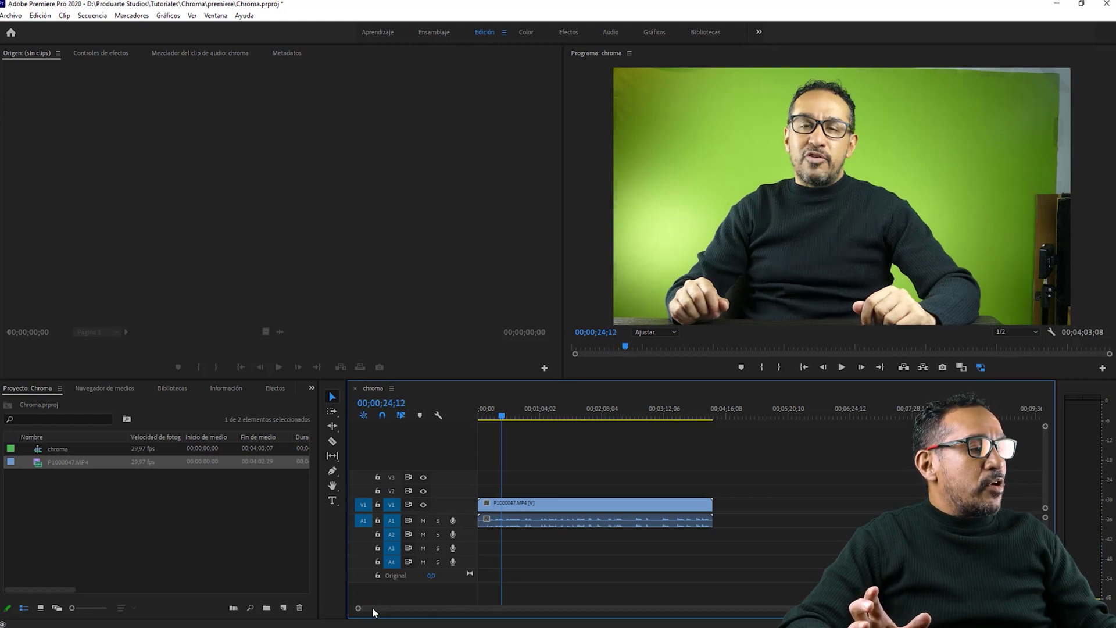
scroll(746, 610, "up", 3)
scroll(747, 610, "down", 3)
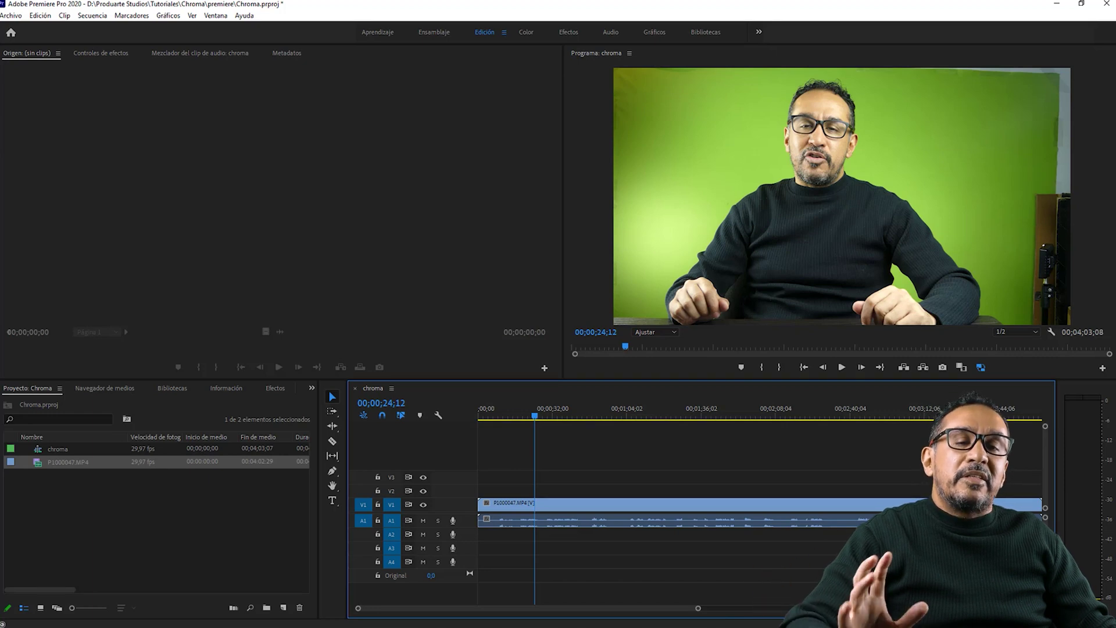
scroll(568, 412, "up", 2)
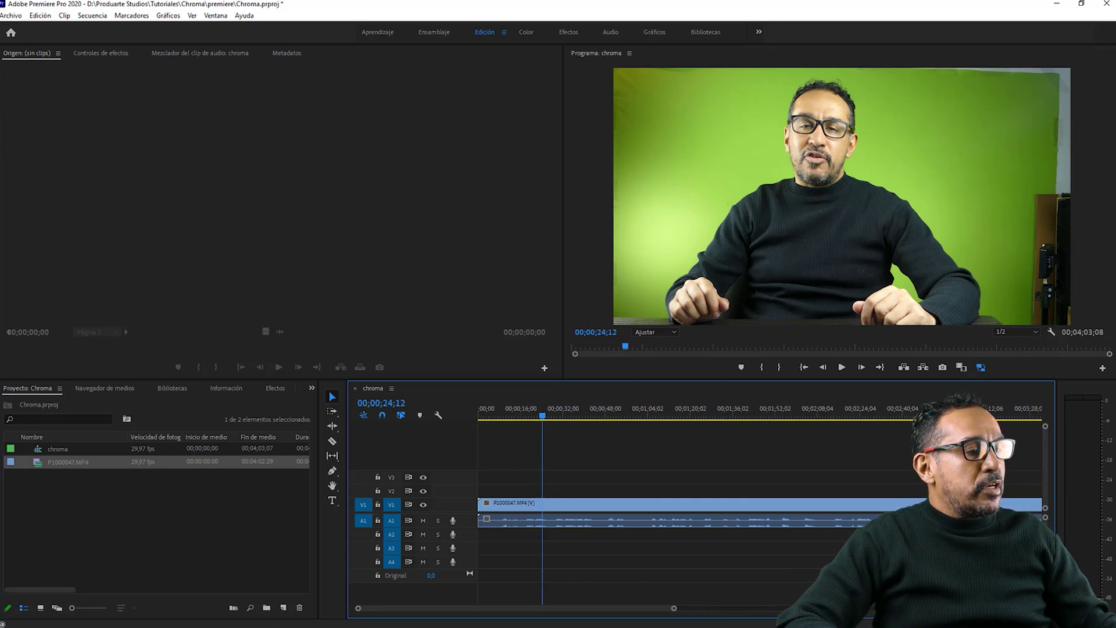
left_click_drag(544, 418, 555, 420)
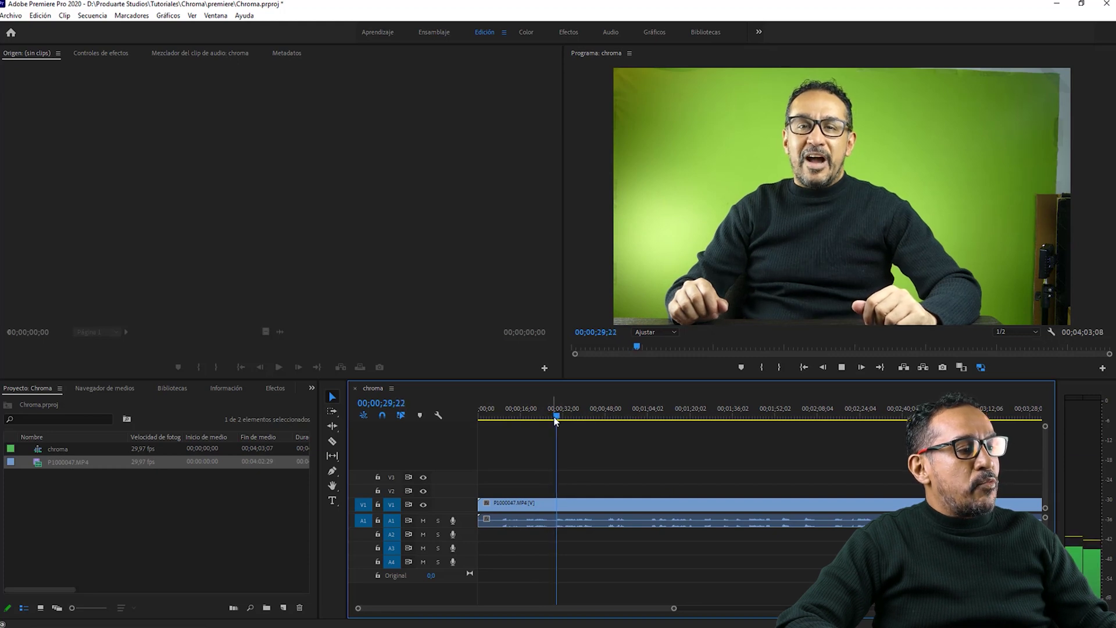
left_click(553, 420)
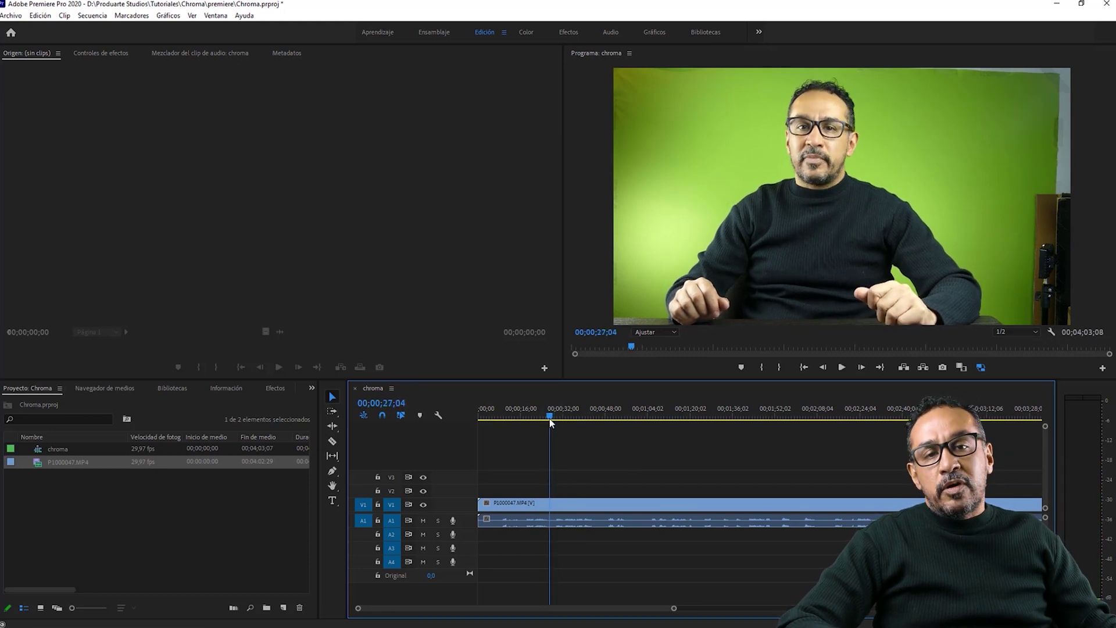
left_click_drag(552, 419, 554, 420)
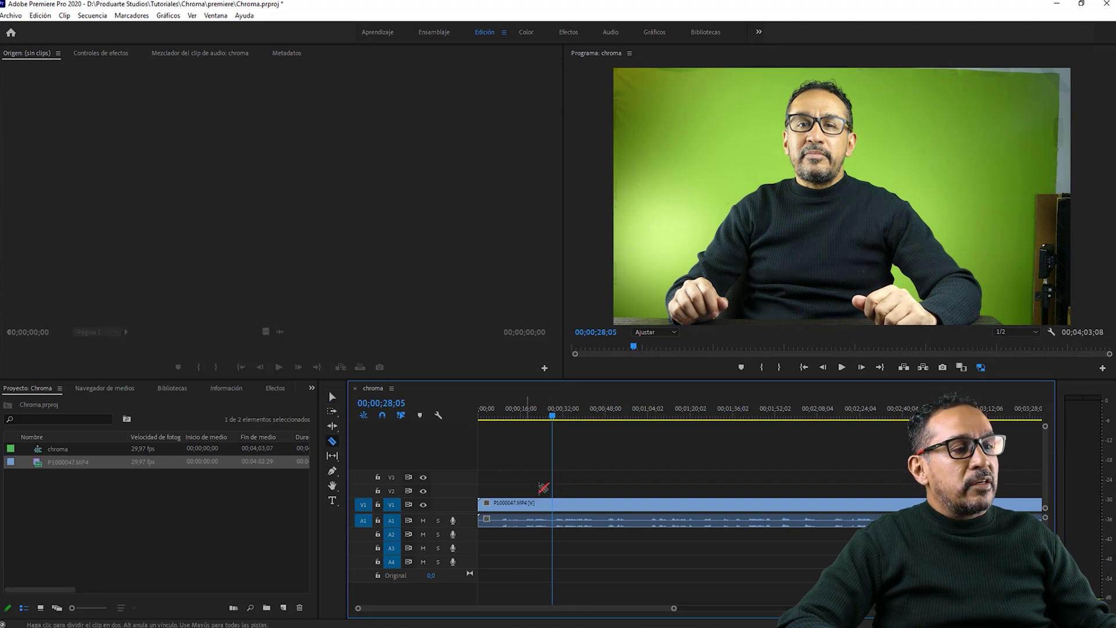
Delete the opening clip section and play the sequence up to 44 seconds
left_click(333, 396)
left_click_drag(524, 472, 509, 559)
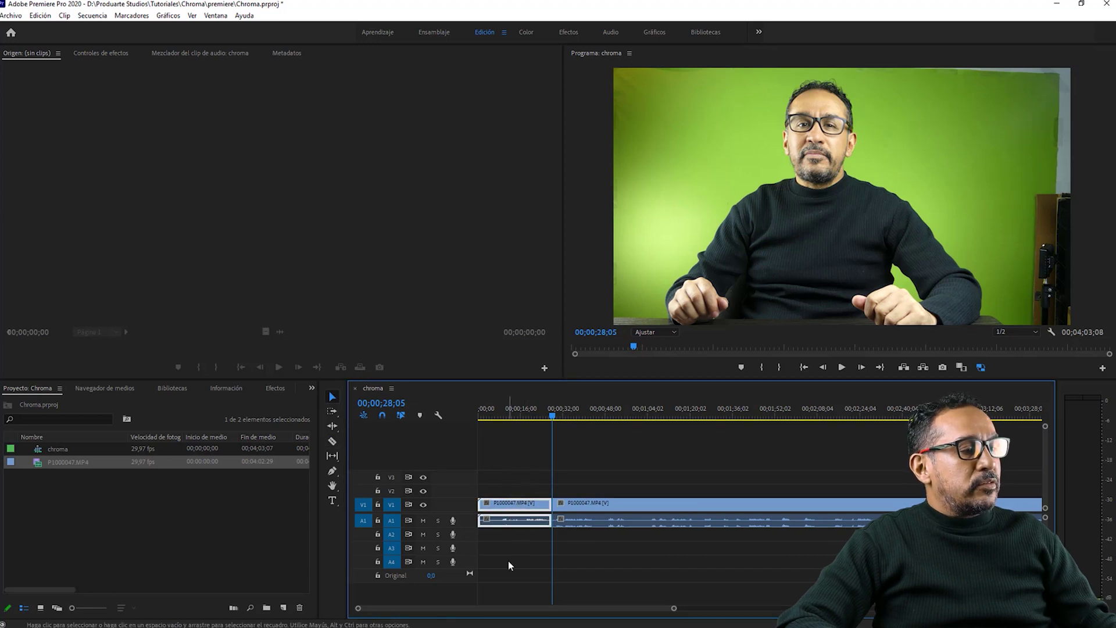
key("Delete")
key("space")
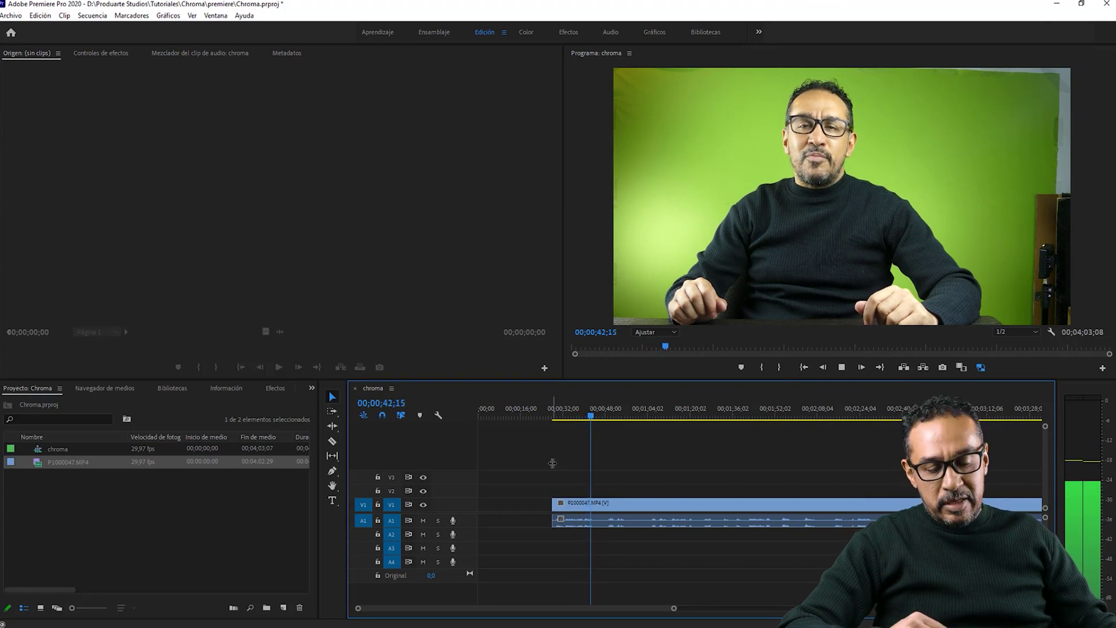
key("space")
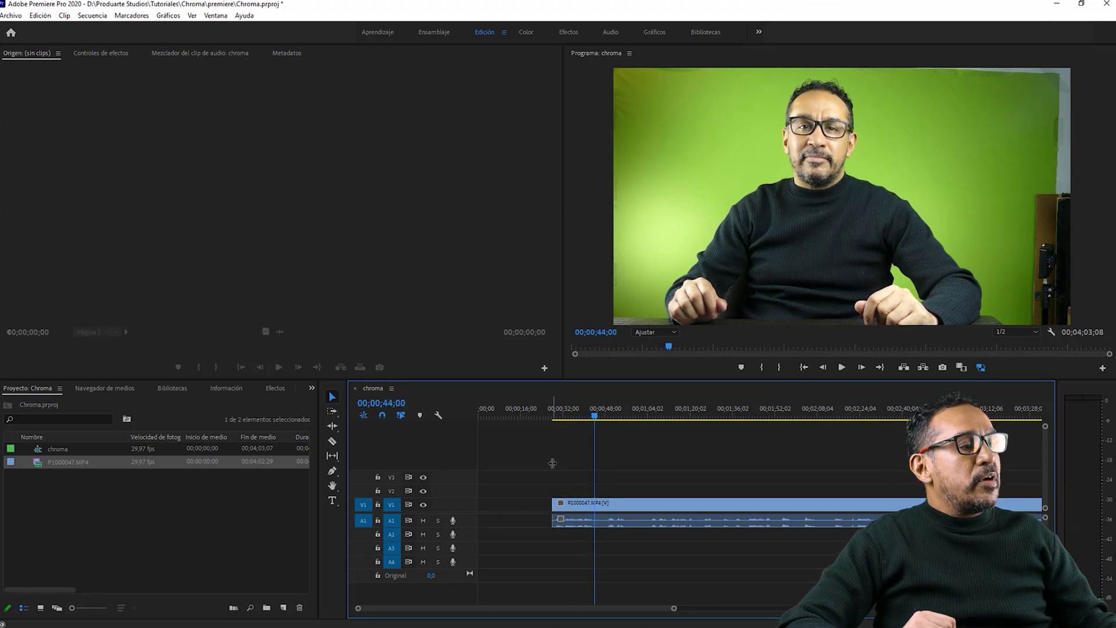
Cut the clip, remove the part after the cut, and move the remainder to the start
key("c")
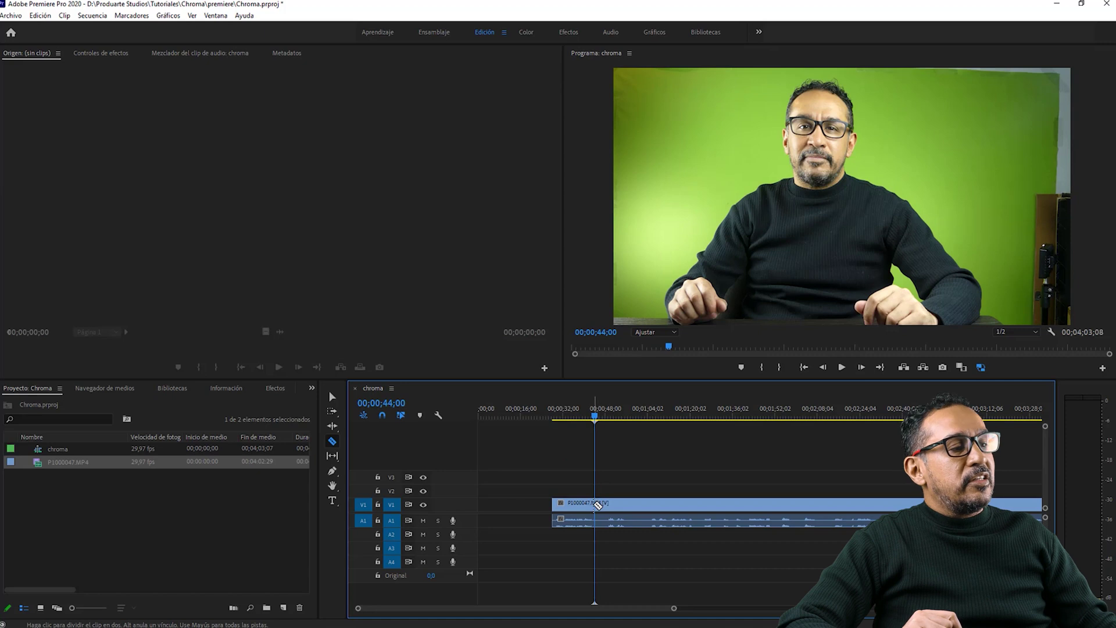
key("v")
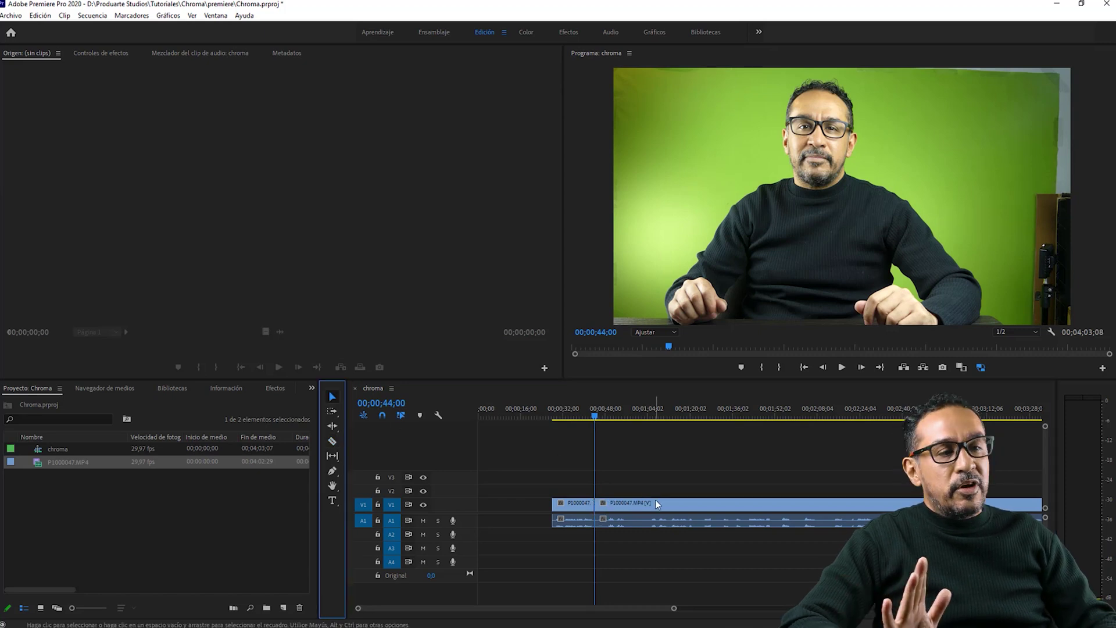
left_click(664, 513)
key("Delete")
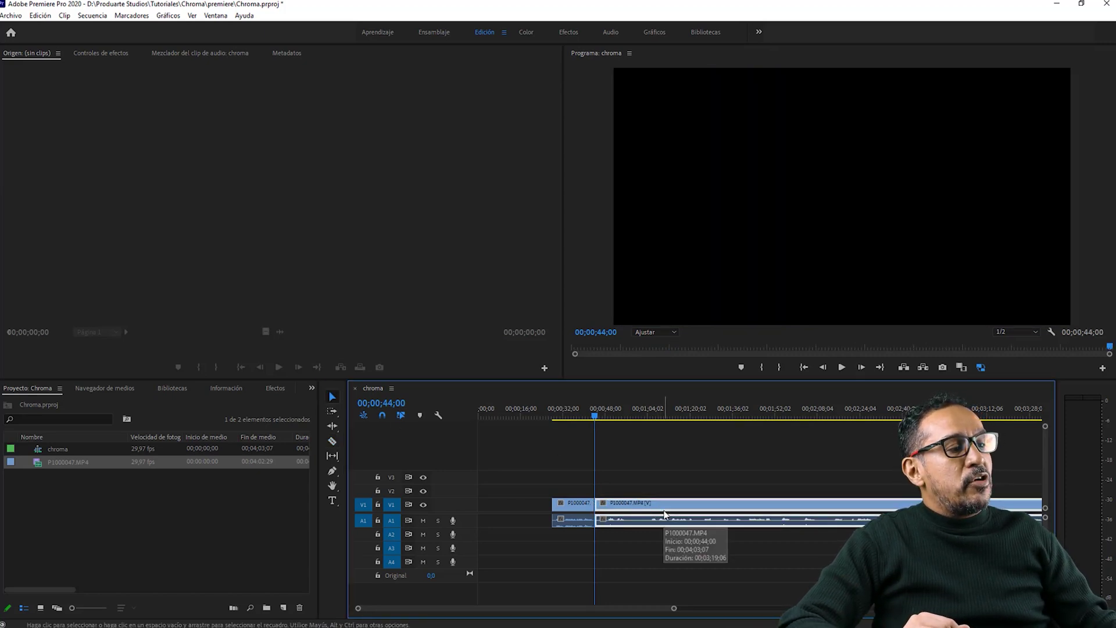
left_click_drag(567, 506, 493, 505)
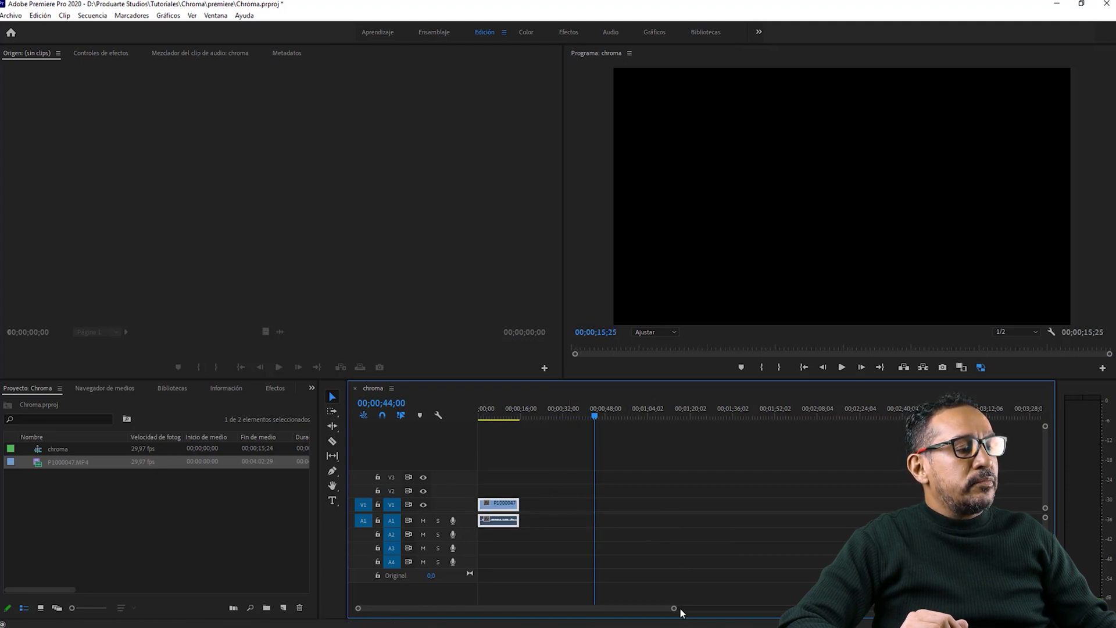
left_click_drag(673, 610, 584, 612)
left_click_drag(463, 613, 428, 608)
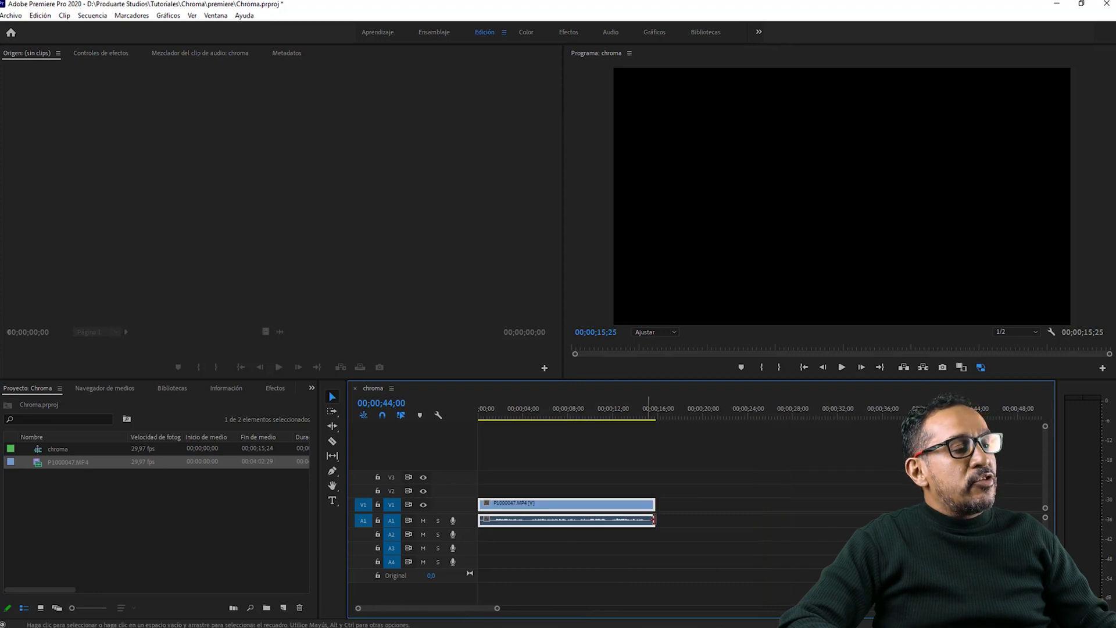
Split the clip at 00;00;01;05 and again near its end
left_click(968, 412)
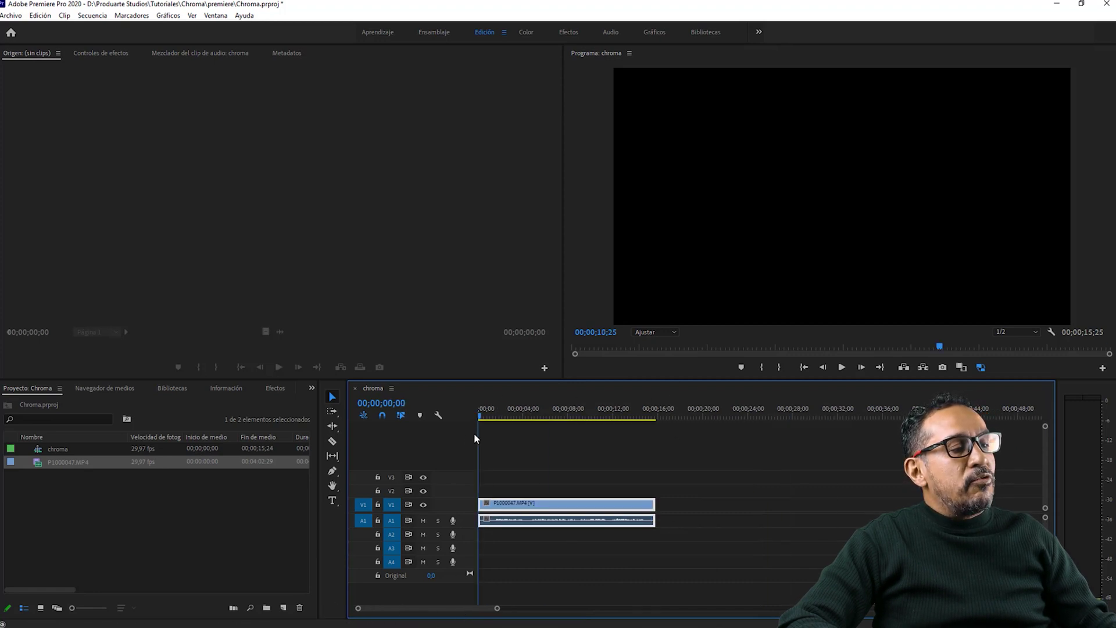
key("space")
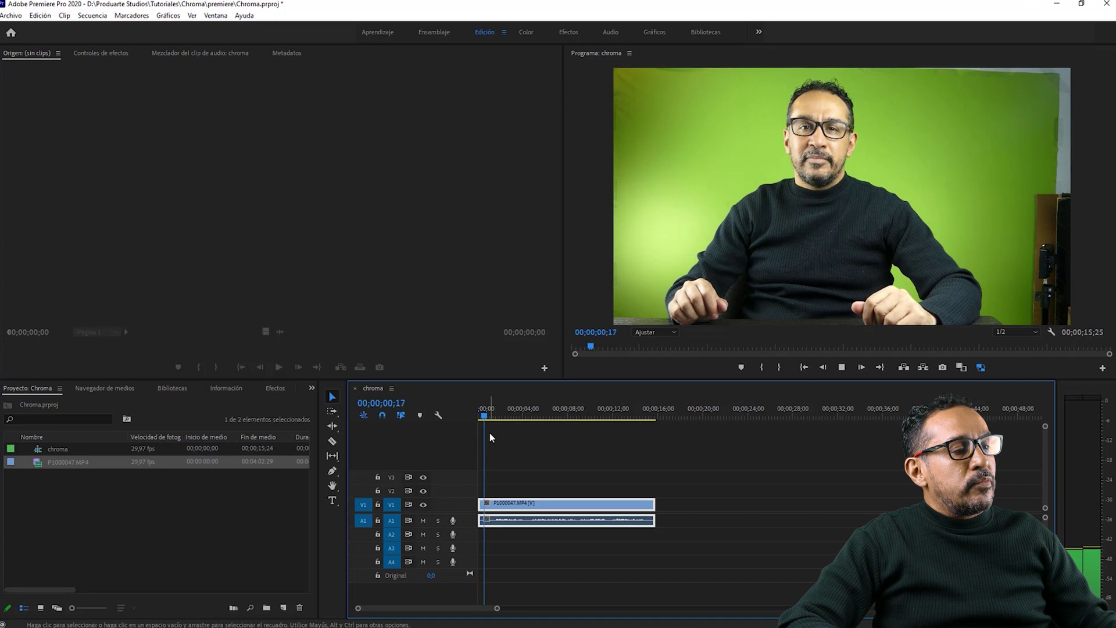
left_click(501, 417)
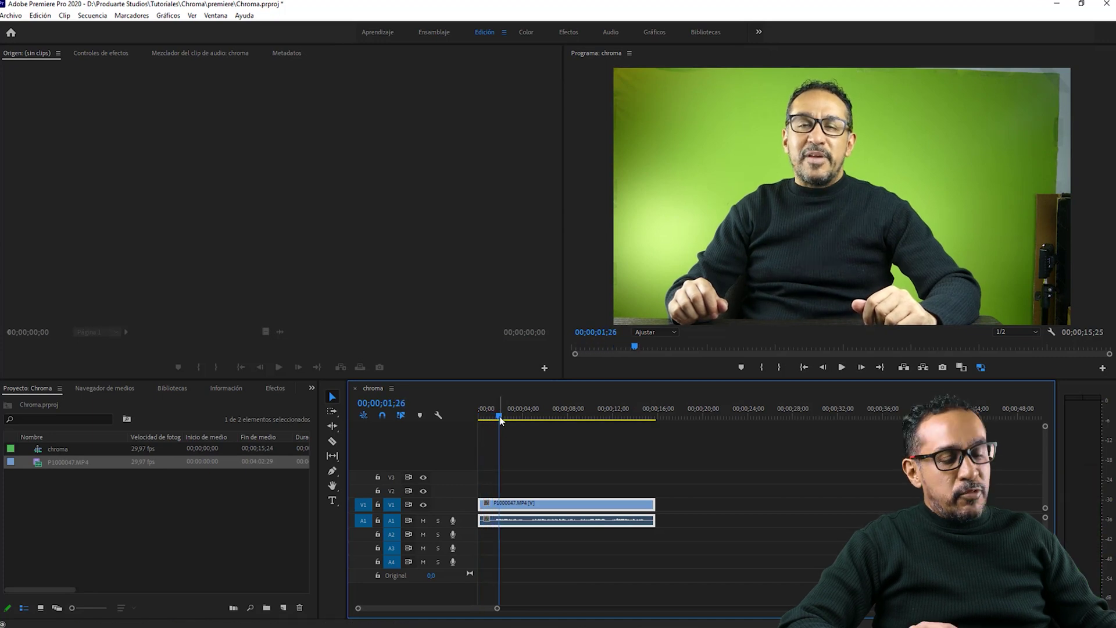
left_click_drag(501, 418, 490, 418)
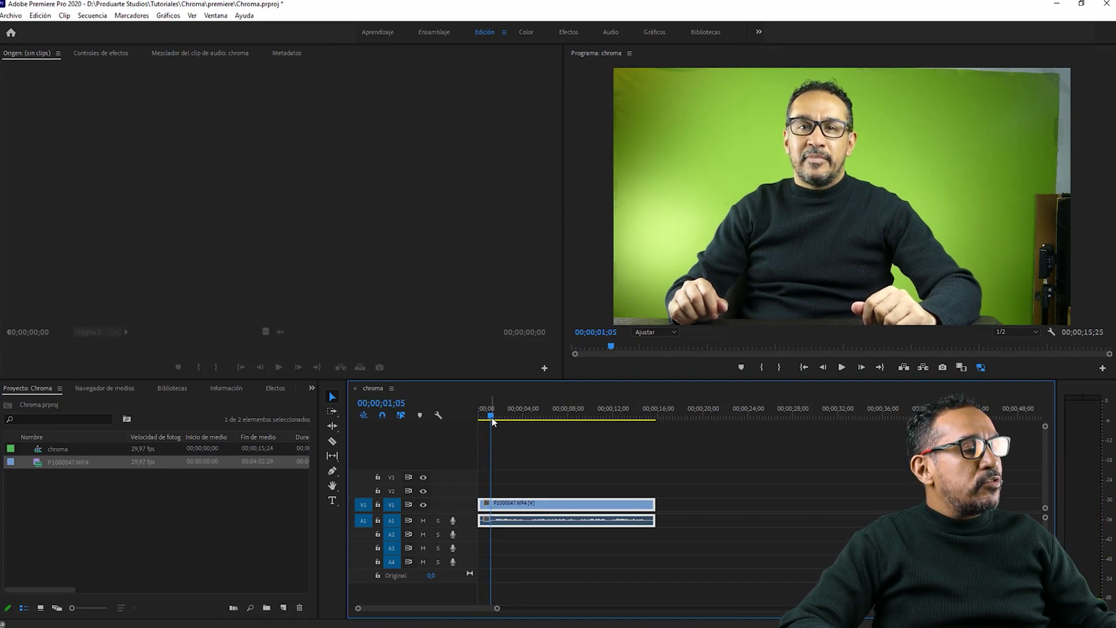
key("c")
left_click(492, 504)
left_click(650, 504)
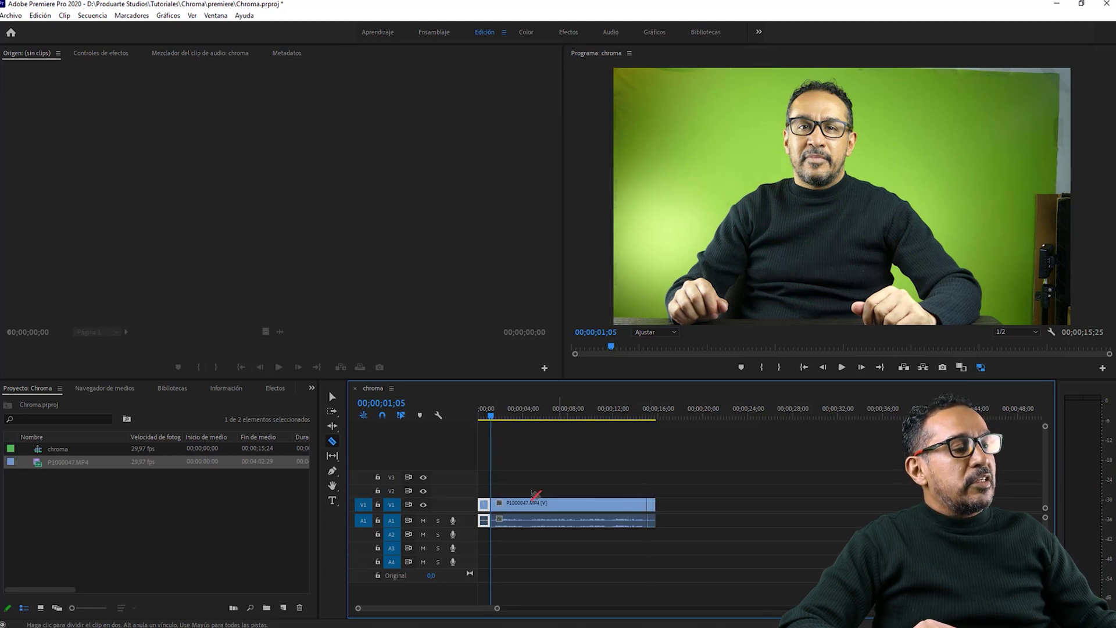
Delete the short opening and end pieces and slide the clip to the sequence start
left_click(332, 396)
left_click(483, 505)
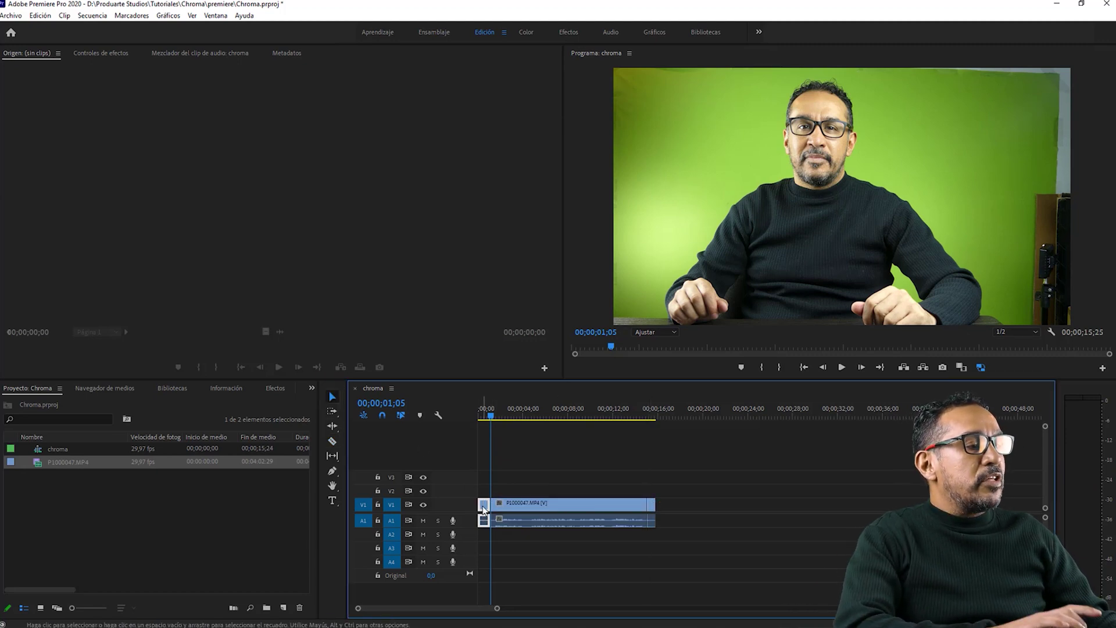
key("Delete")
left_click(652, 505)
key("Delete")
left_click_drag(573, 508, 560, 514)
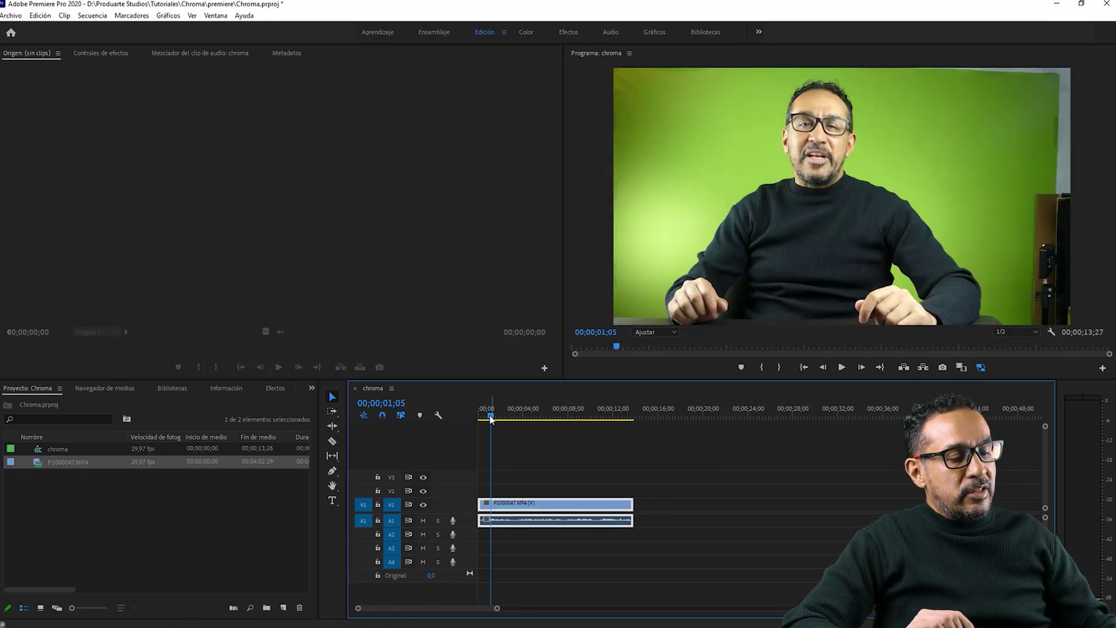
left_click_drag(490, 418, 406, 414)
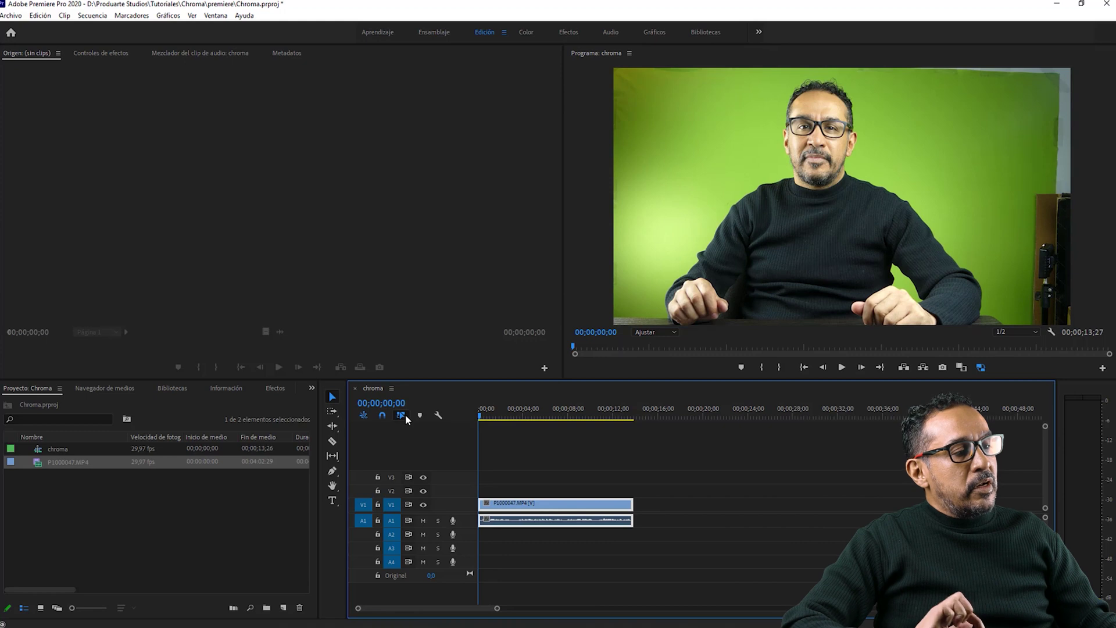
Preview the 00;00;13;27 sequence, then show the Effects panel's effect folders
key("space")
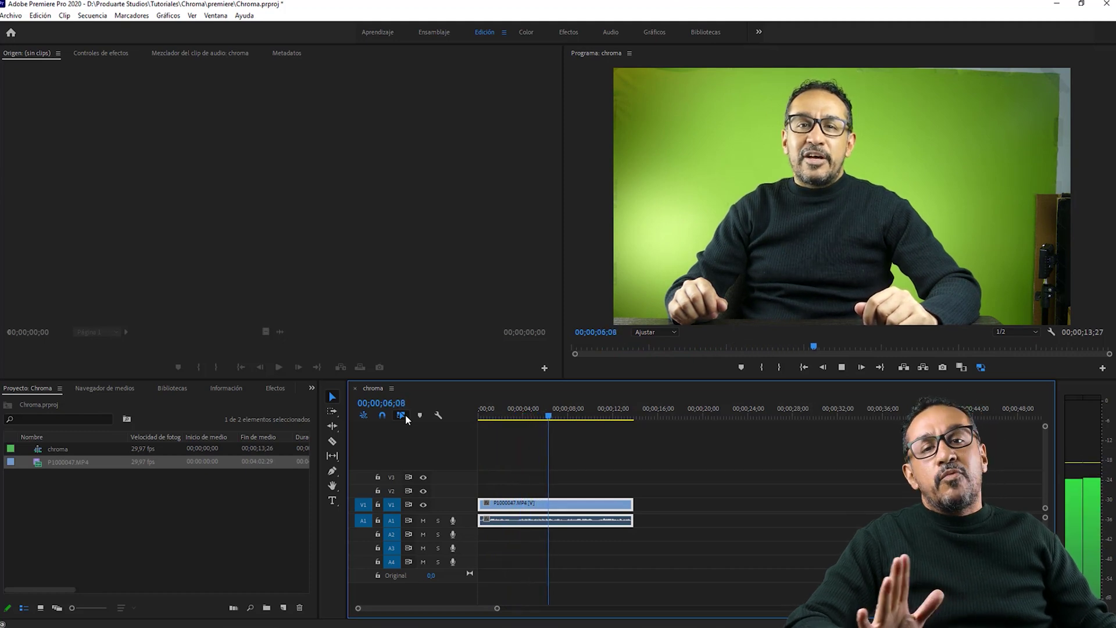
key("space")
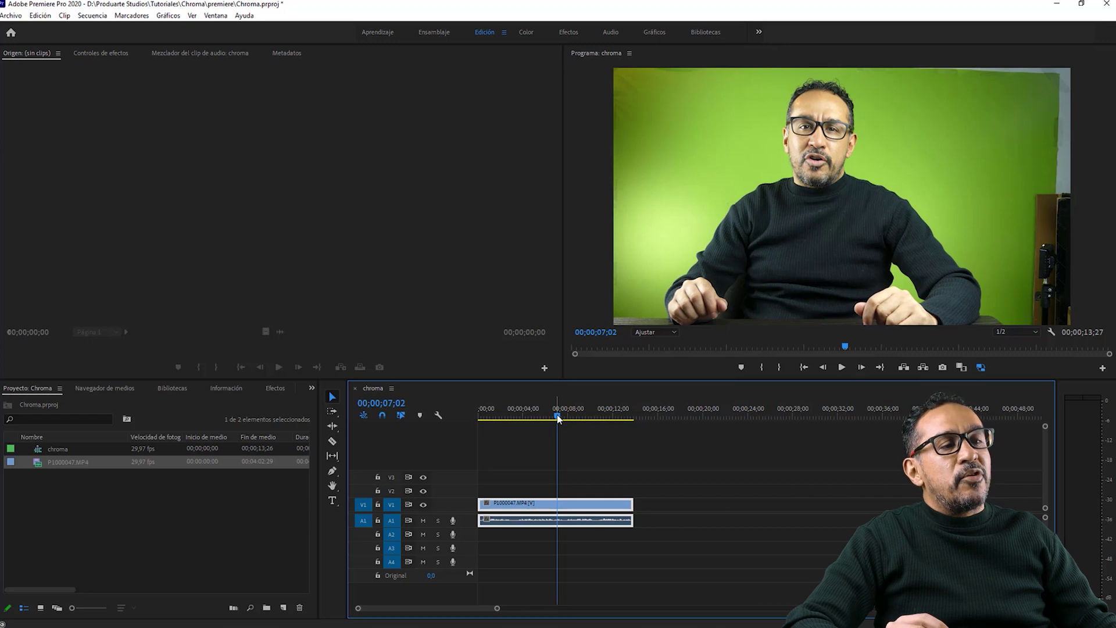
left_click(274, 389)
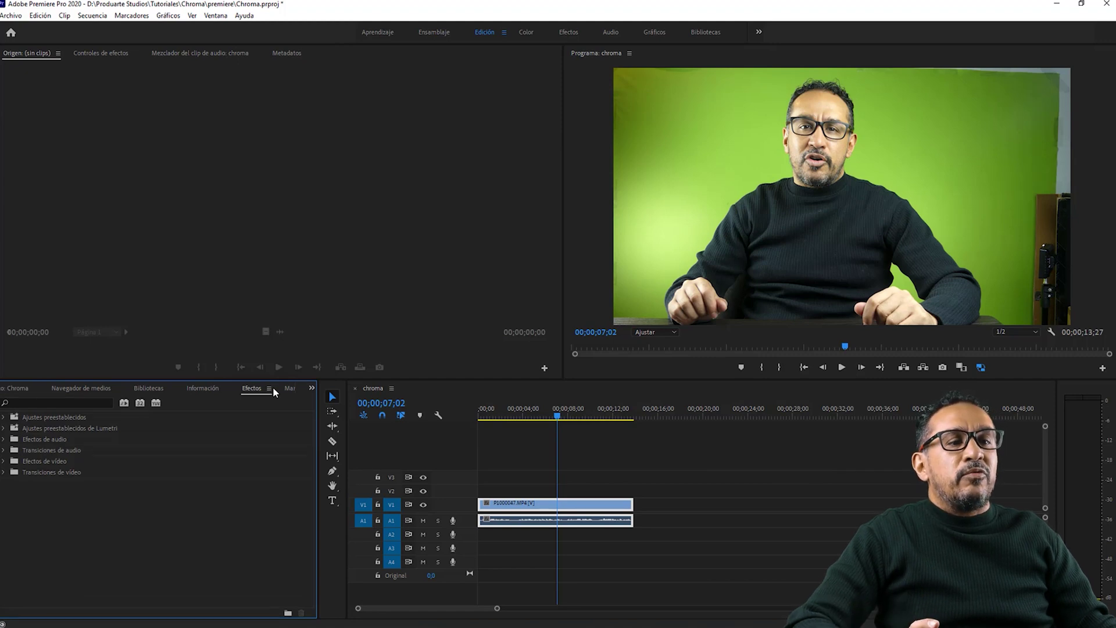
Search effects for 'ultra' and apply Incrustación ultra to the V1 clip
left_click(86, 403)
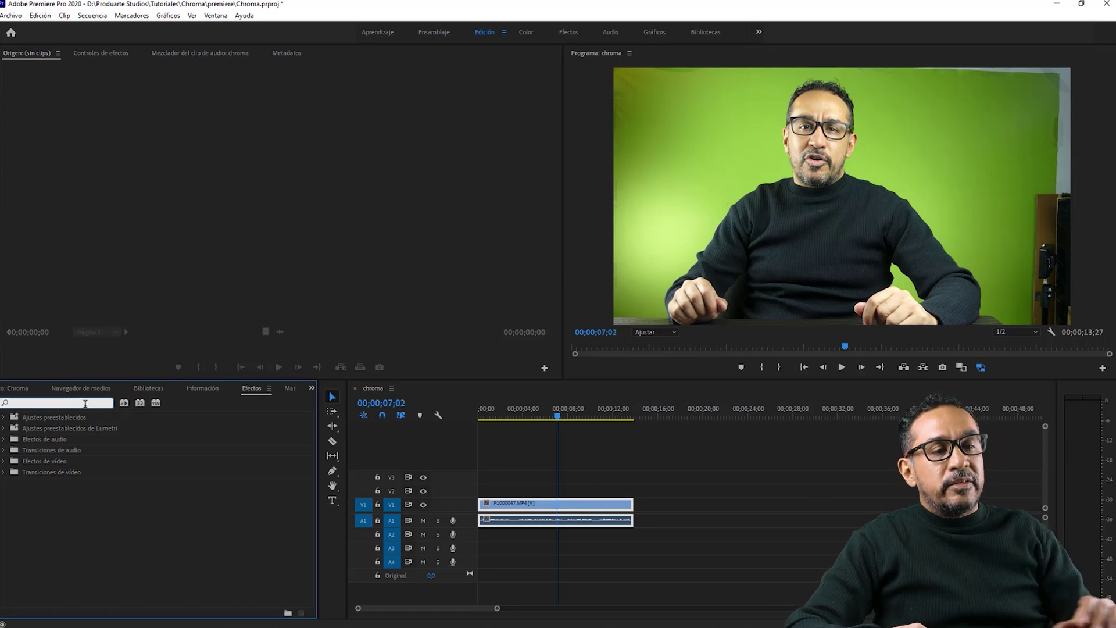
type("ultra")
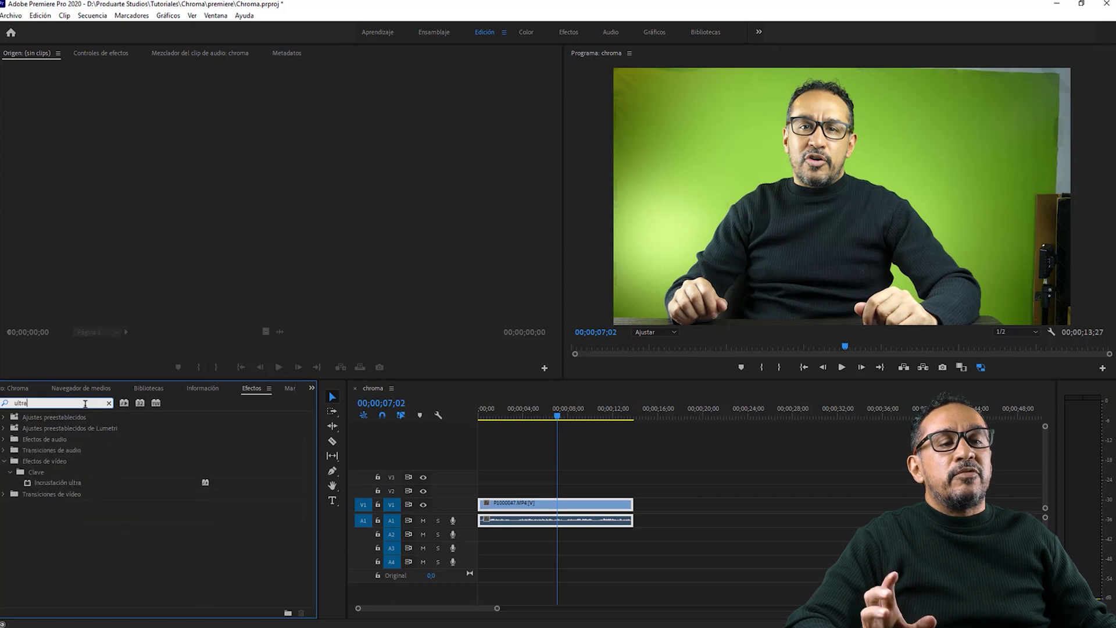
left_click(56, 484)
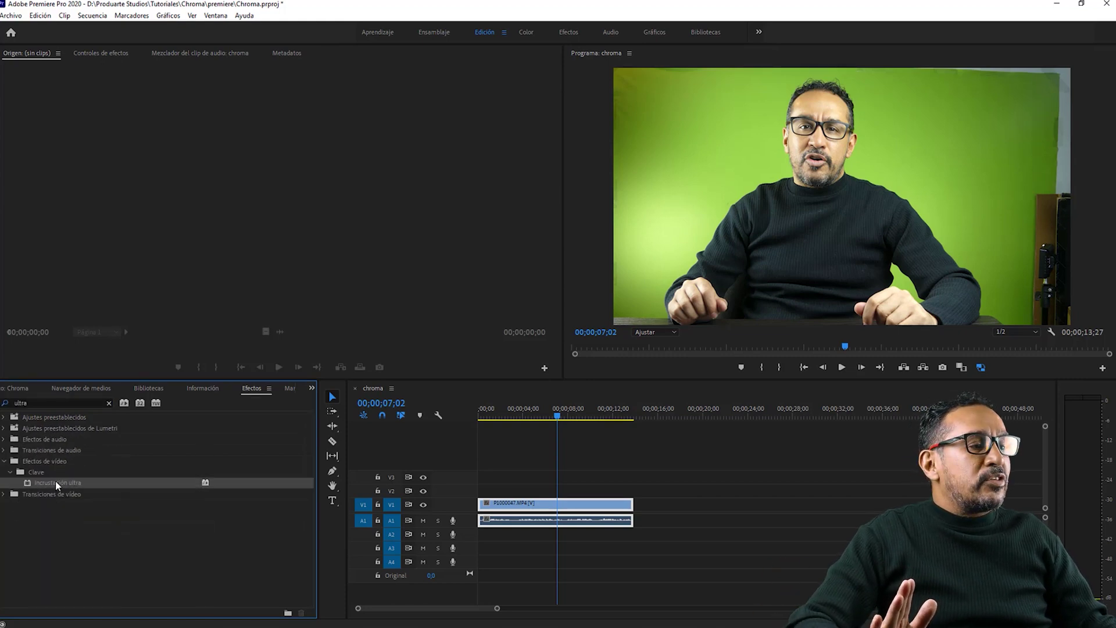
double_click(56, 484)
left_click(120, 51)
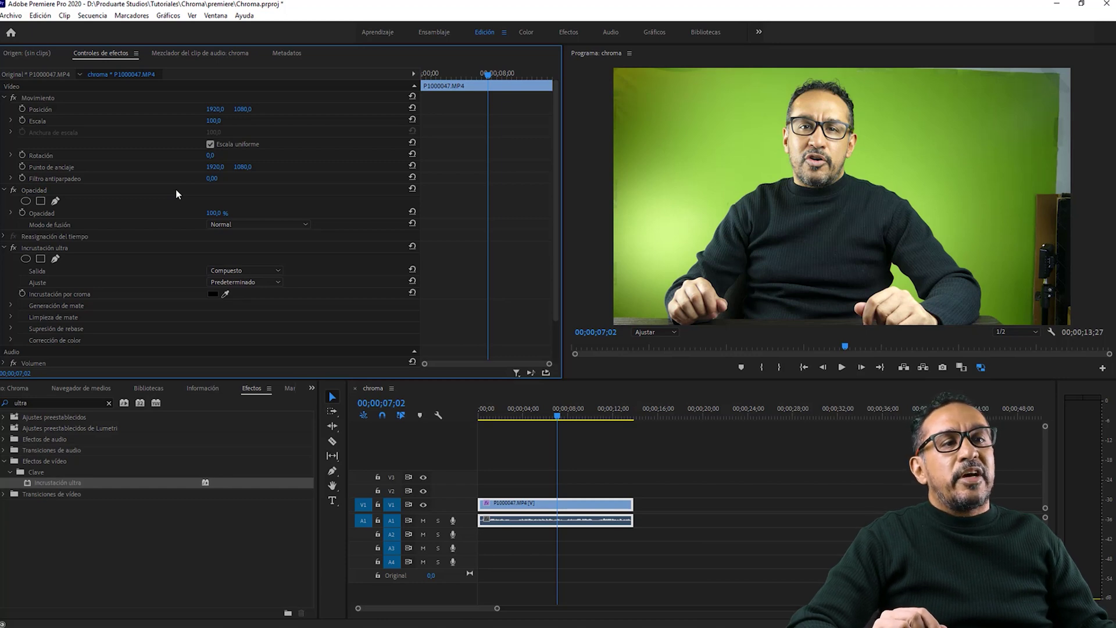
left_click(35, 192)
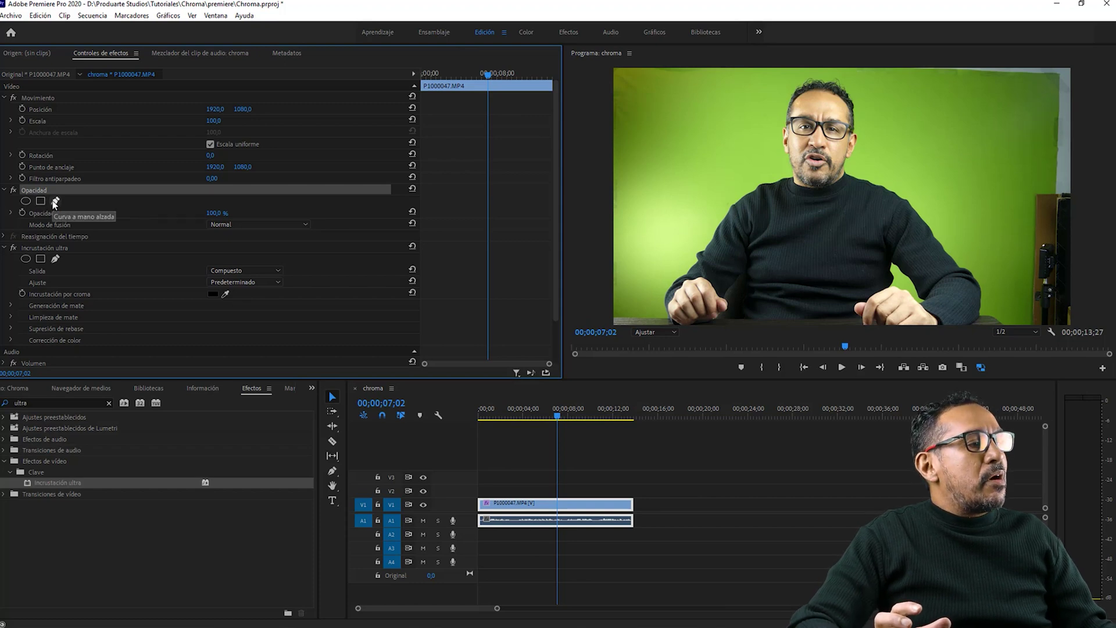
Draw a closed freehand Opacidad mask tracing around the presenter
left_click(56, 201)
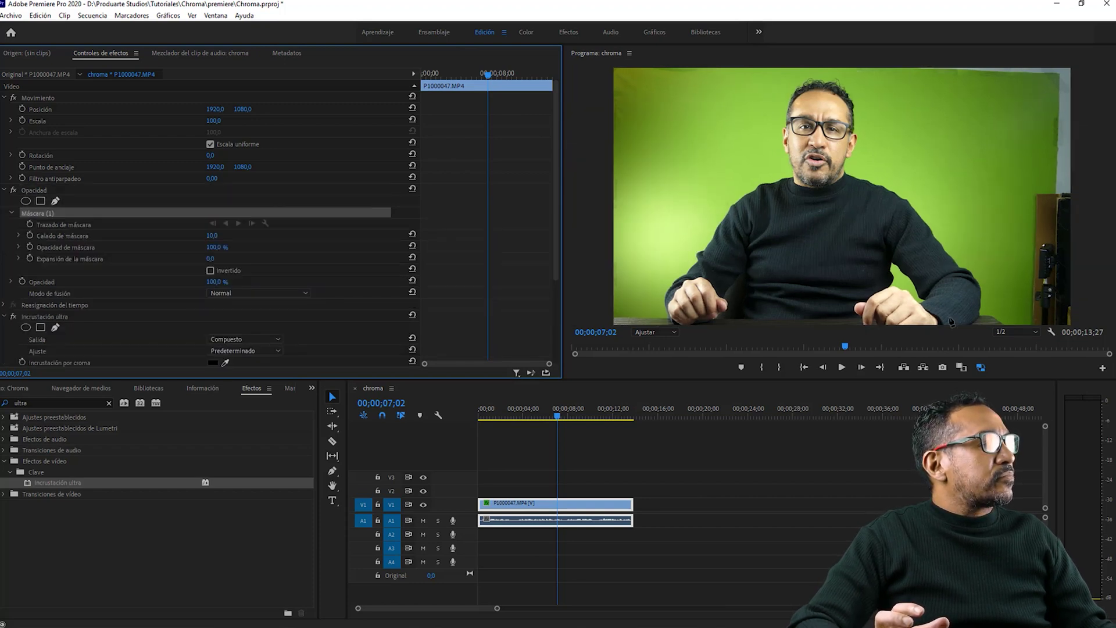
left_click(1006, 323)
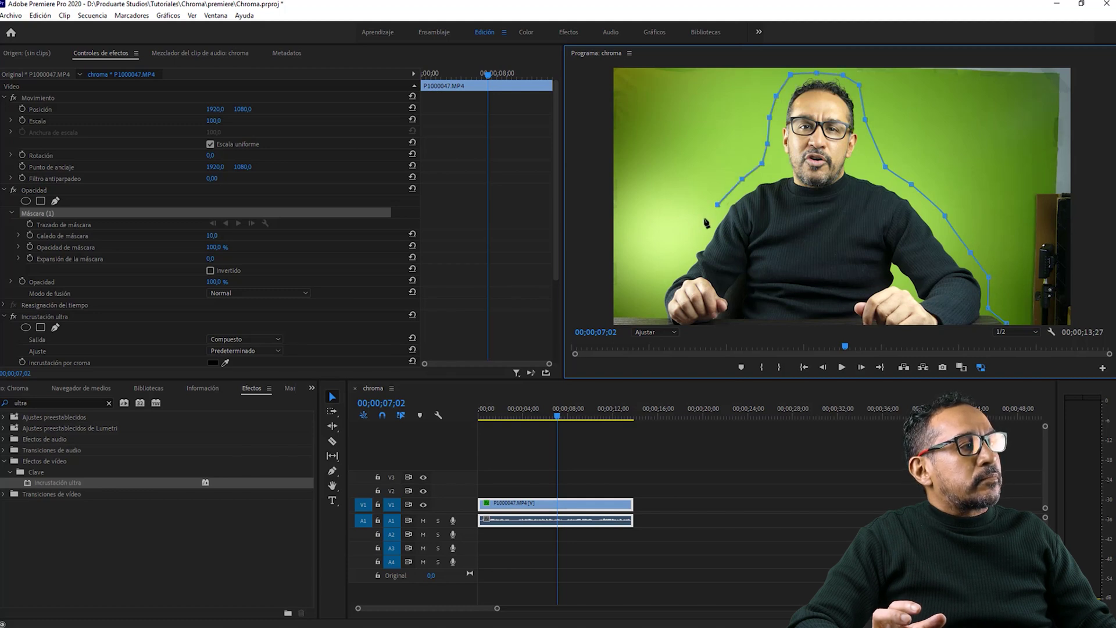
left_click(655, 304)
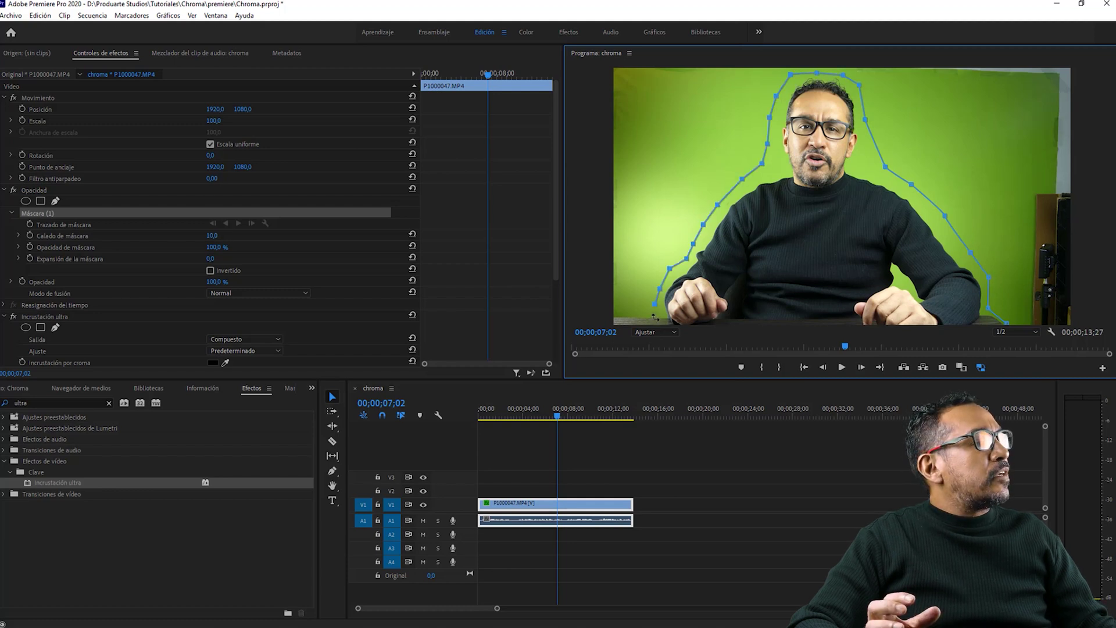
left_click(1007, 325)
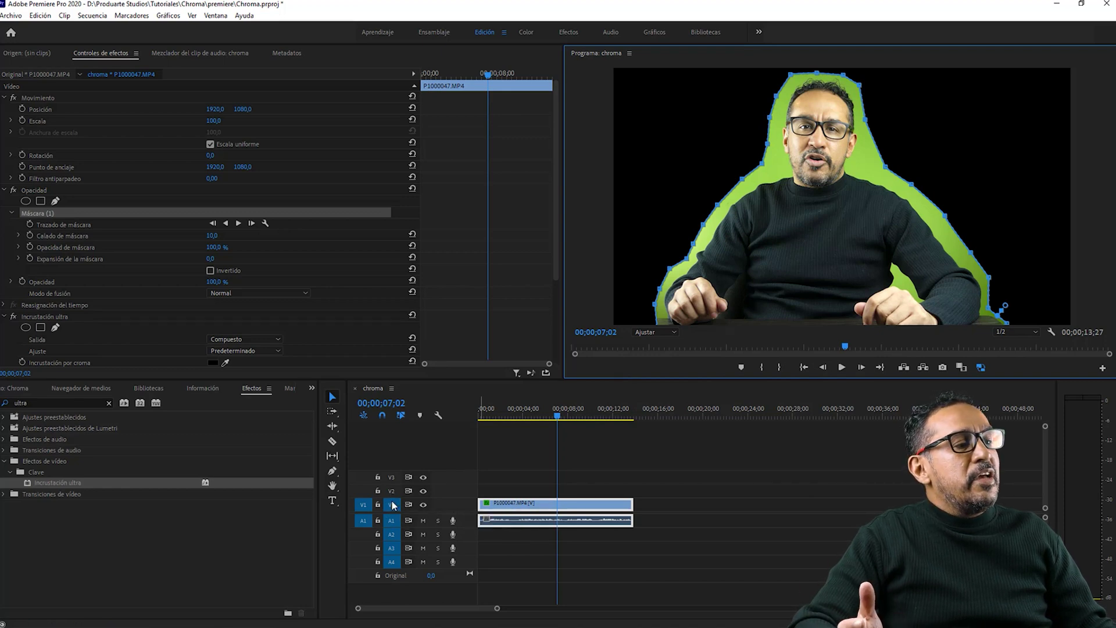
Move the presenter clip up from V1 to track V2
left_click(569, 492)
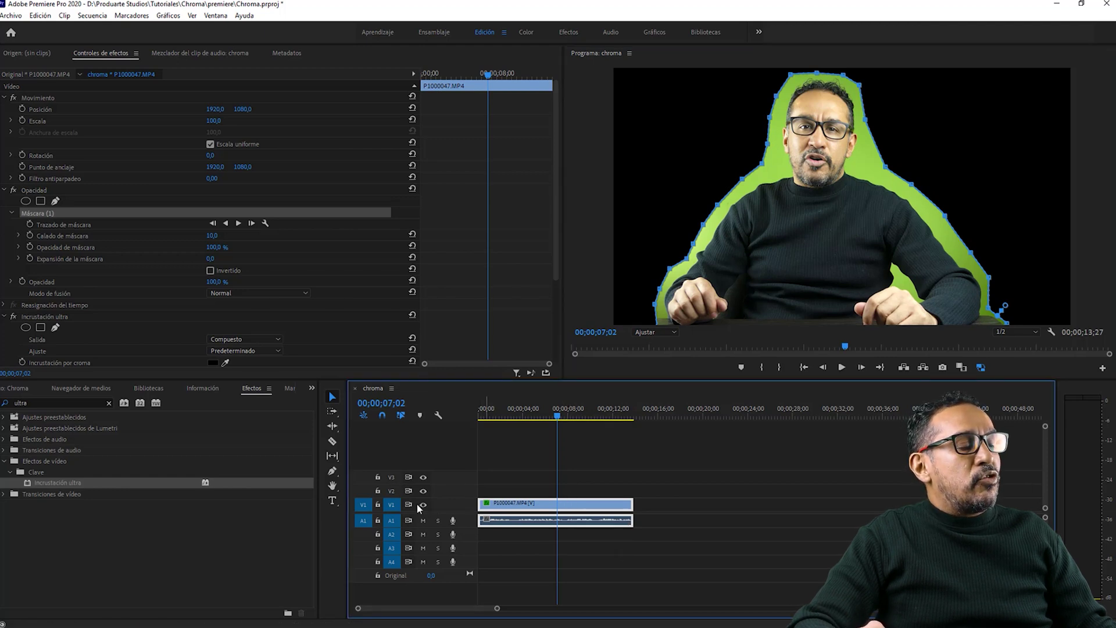
left_click_drag(601, 505, 600, 503)
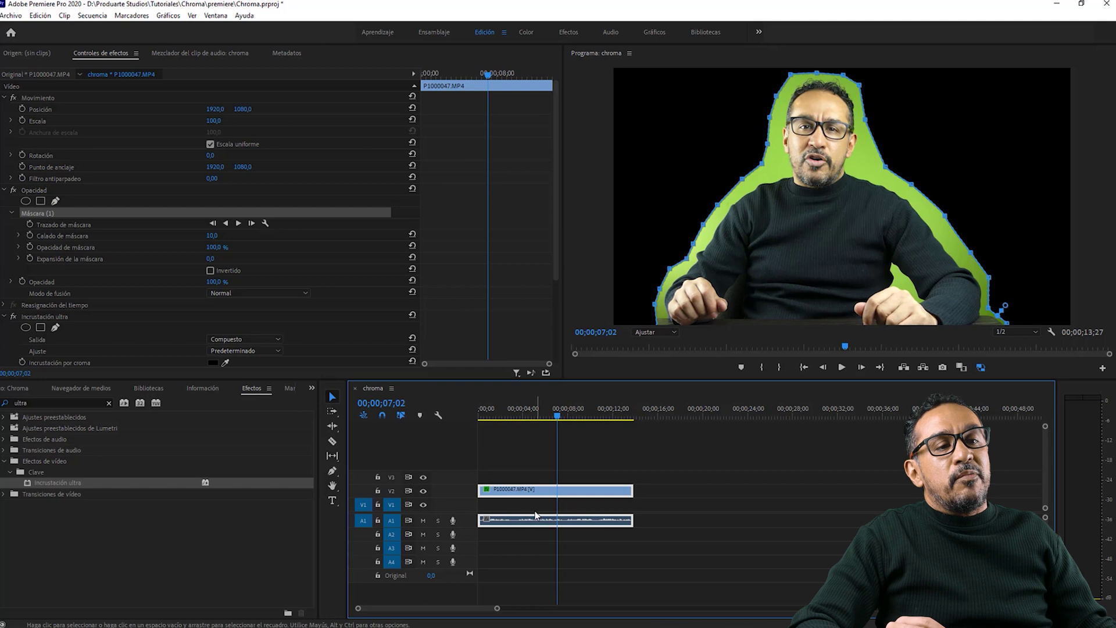
left_click(21, 388)
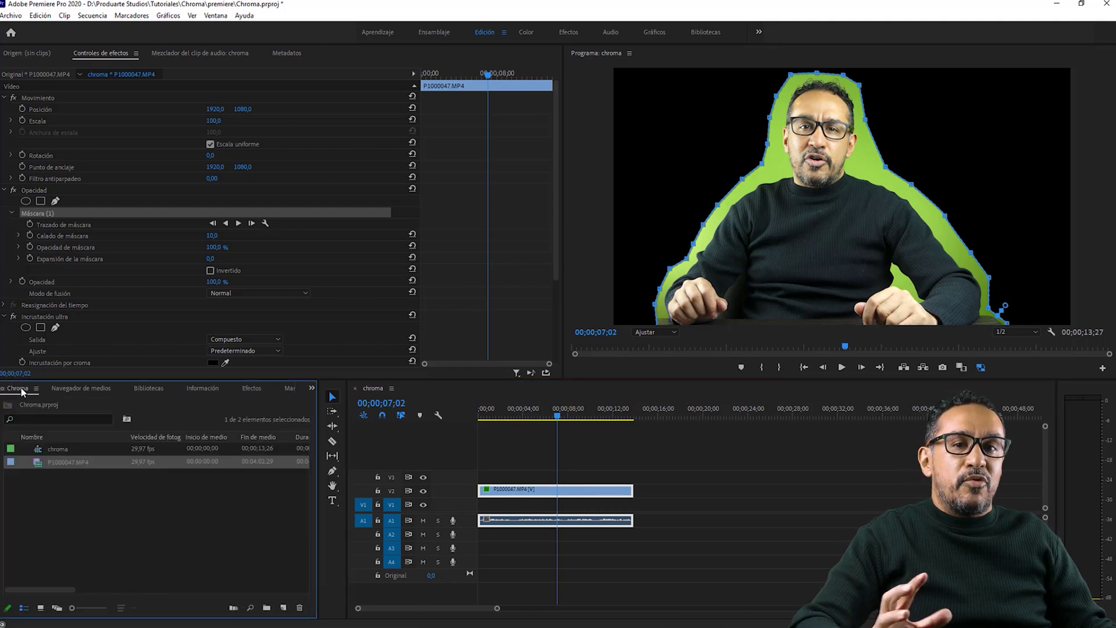
Import the room photo from the Chroma > fotos folder into the project
double_click(75, 491)
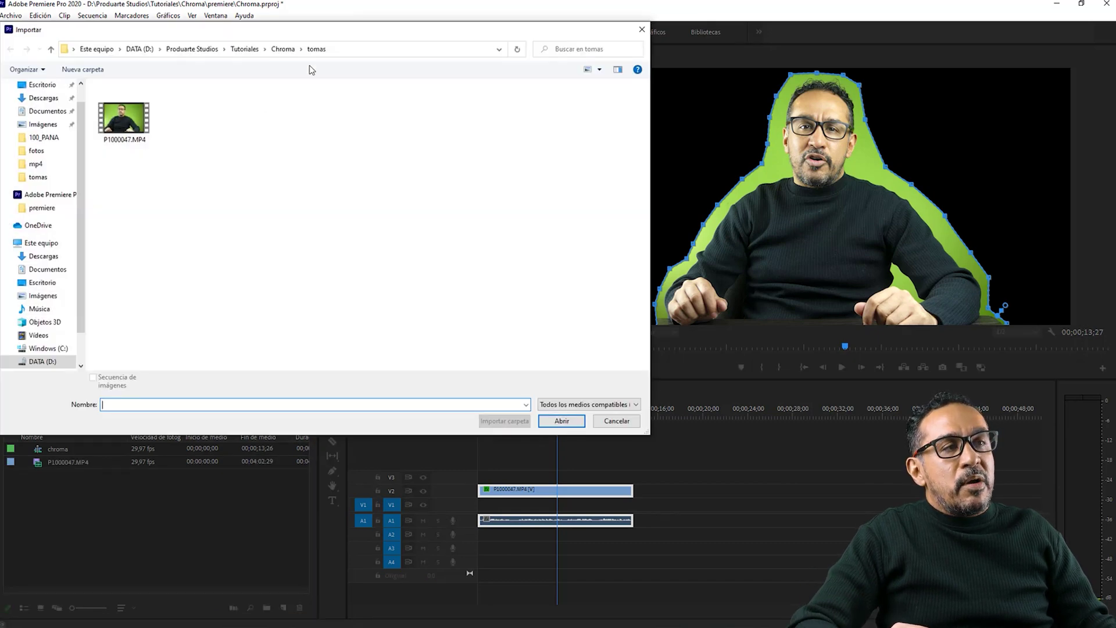
left_click(286, 51)
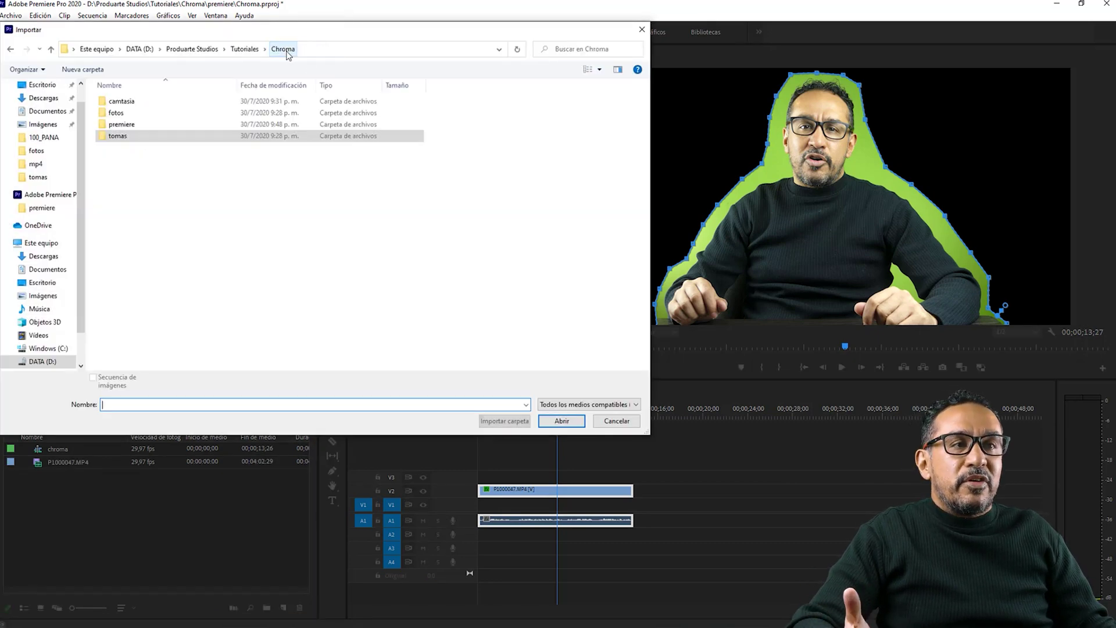
double_click(142, 115)
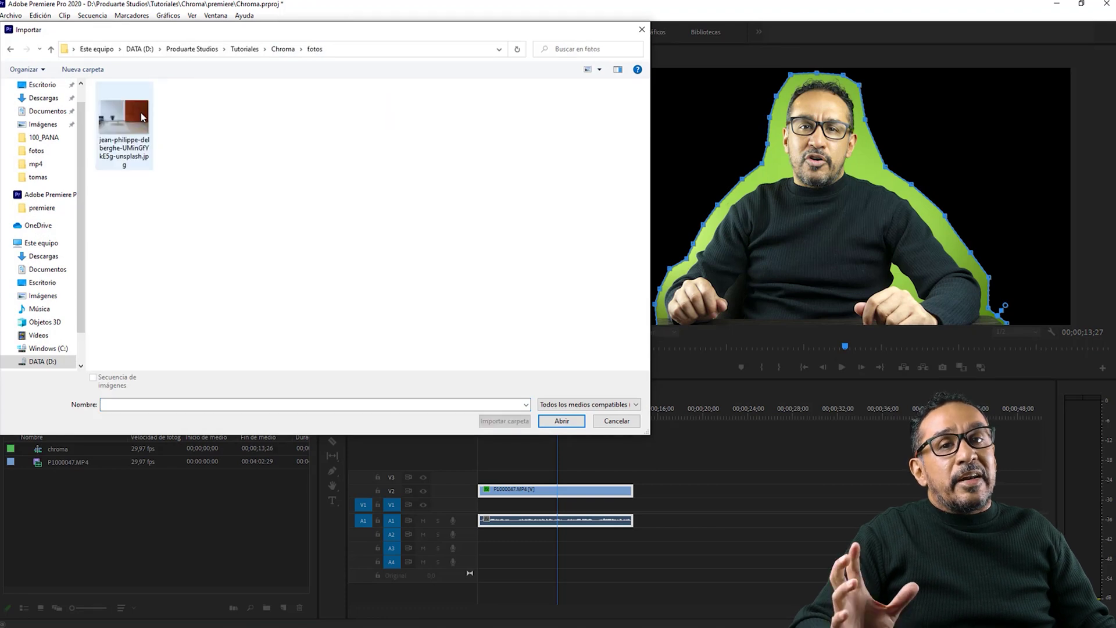
left_click(140, 119)
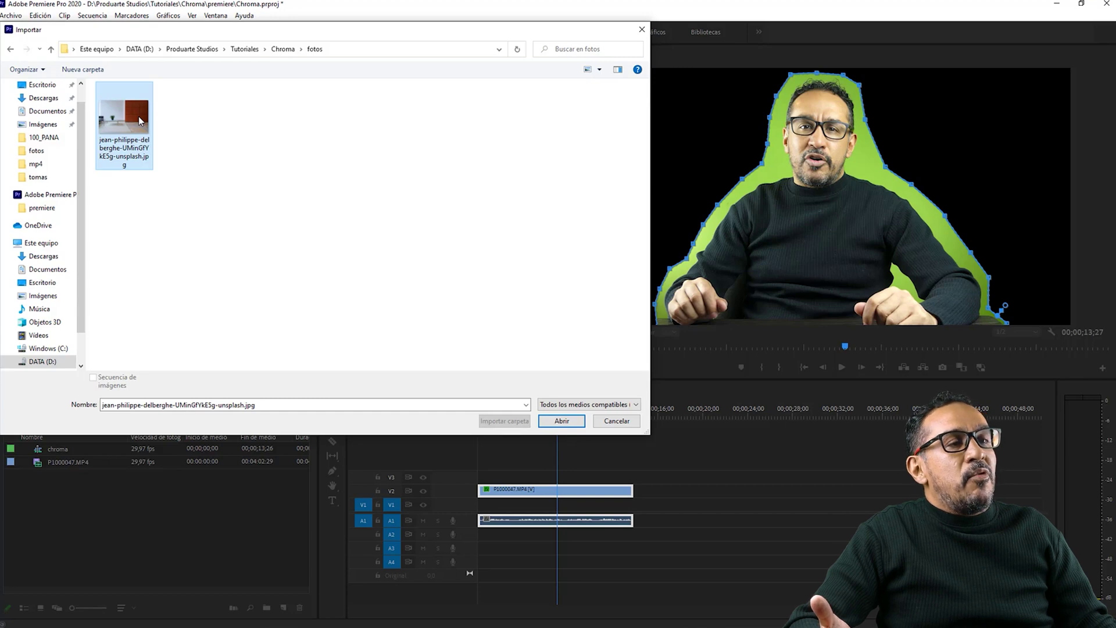
left_click(564, 421)
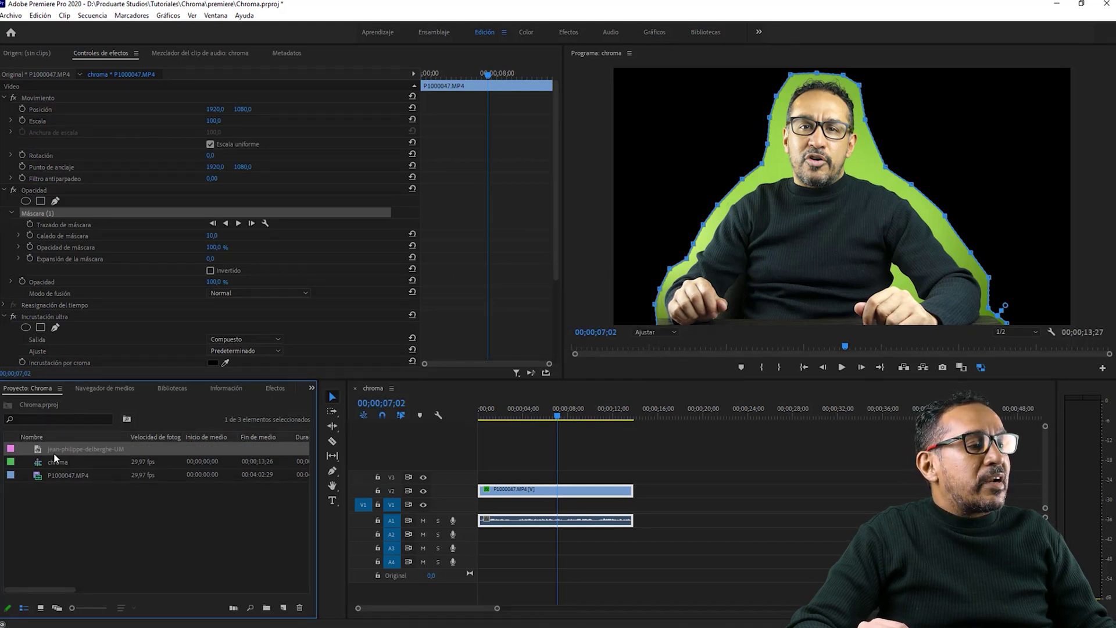
Place the room photo on V1 under the presenter and extend it to 00;00;13;27
left_click_drag(52, 453, 478, 506)
left_click(496, 420)
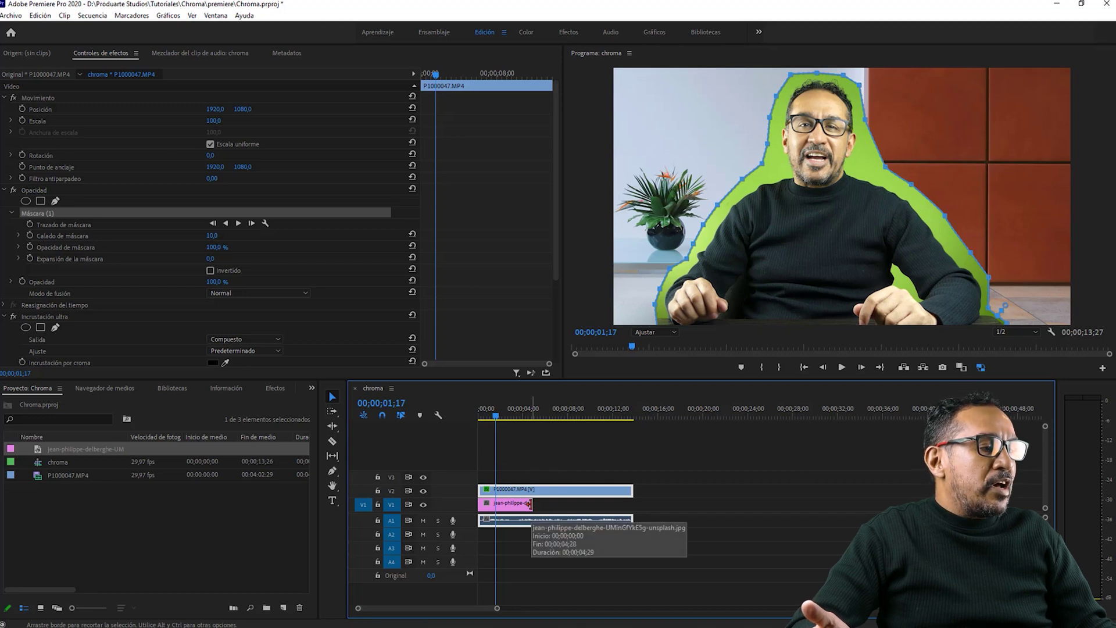
left_click_drag(541, 504, 632, 504)
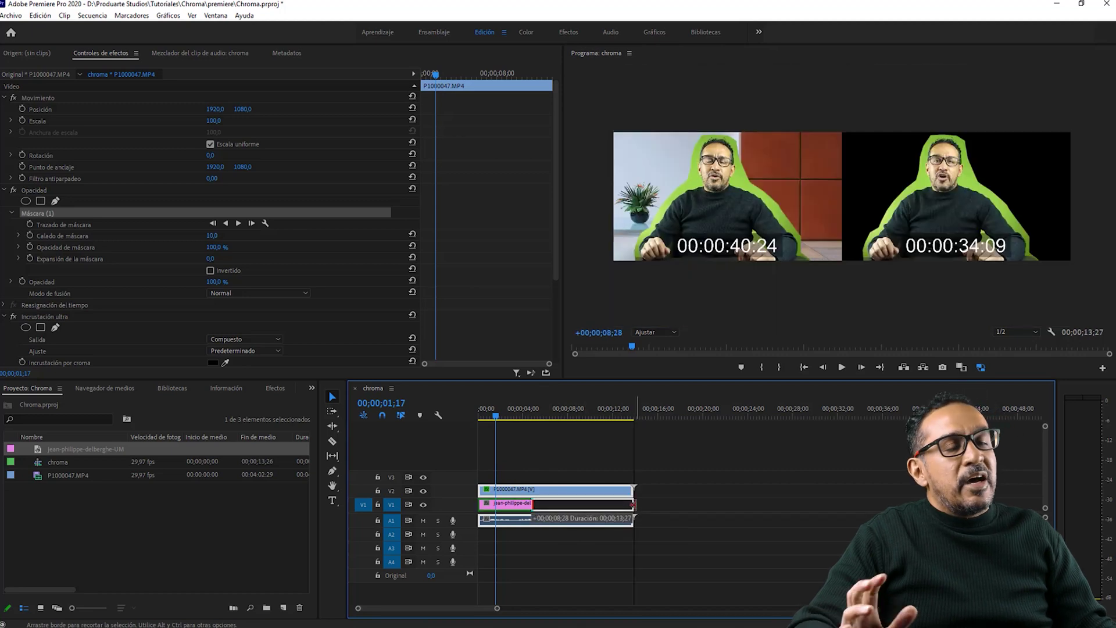
left_click_drag(632, 504, 633, 504)
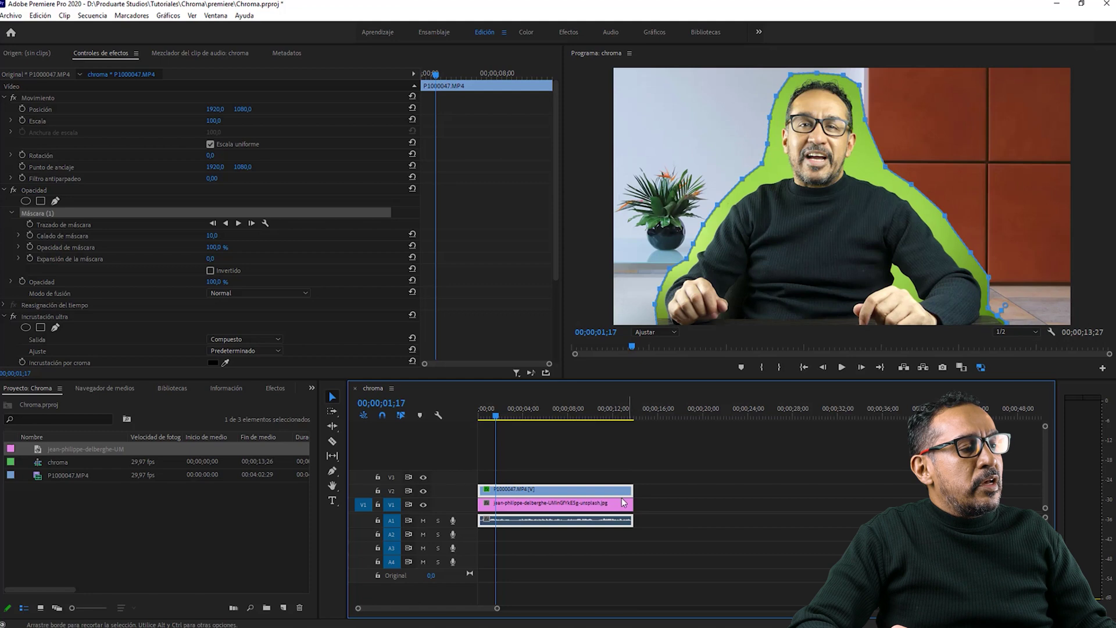
left_click_drag(495, 414, 526, 414)
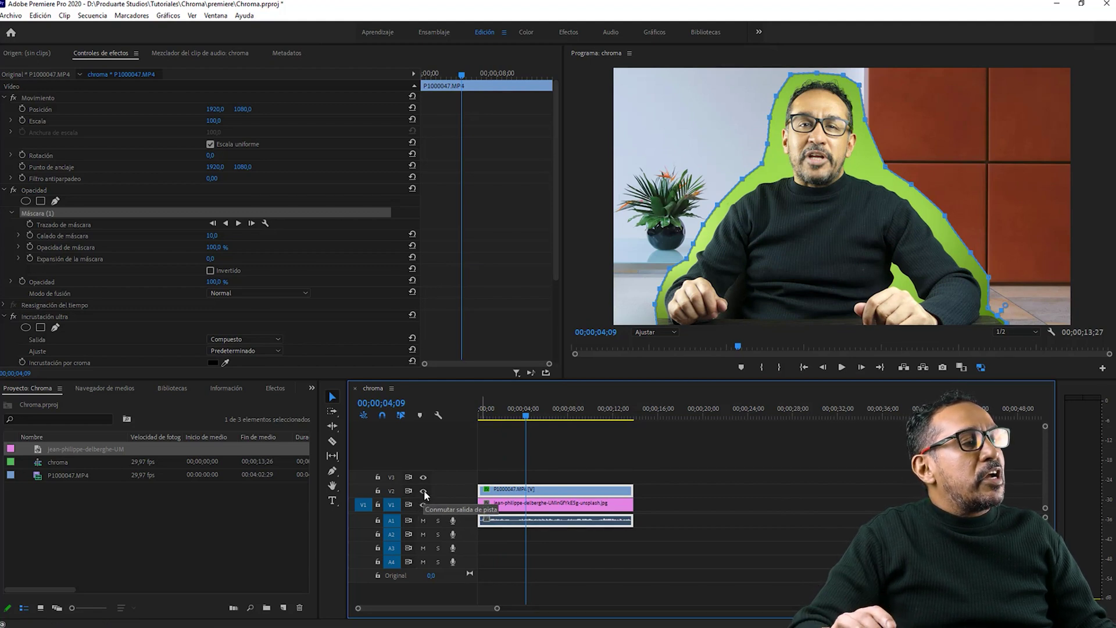
With V2 hidden, scale the room photo's Escala down to 58, then reselect the presenter clip
left_click(424, 491)
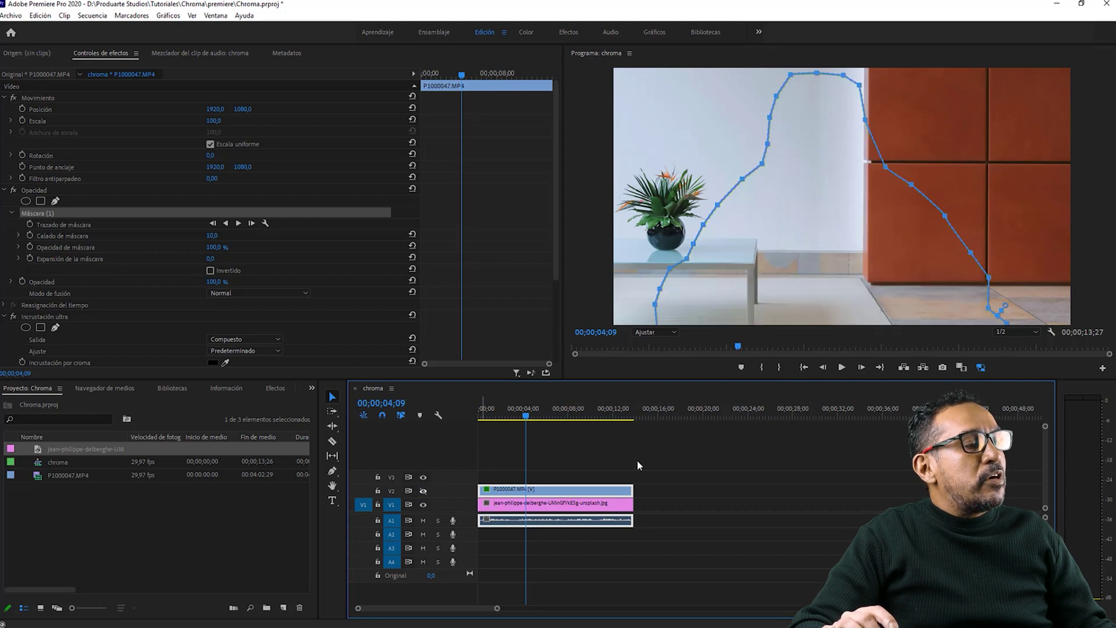
left_click(585, 510)
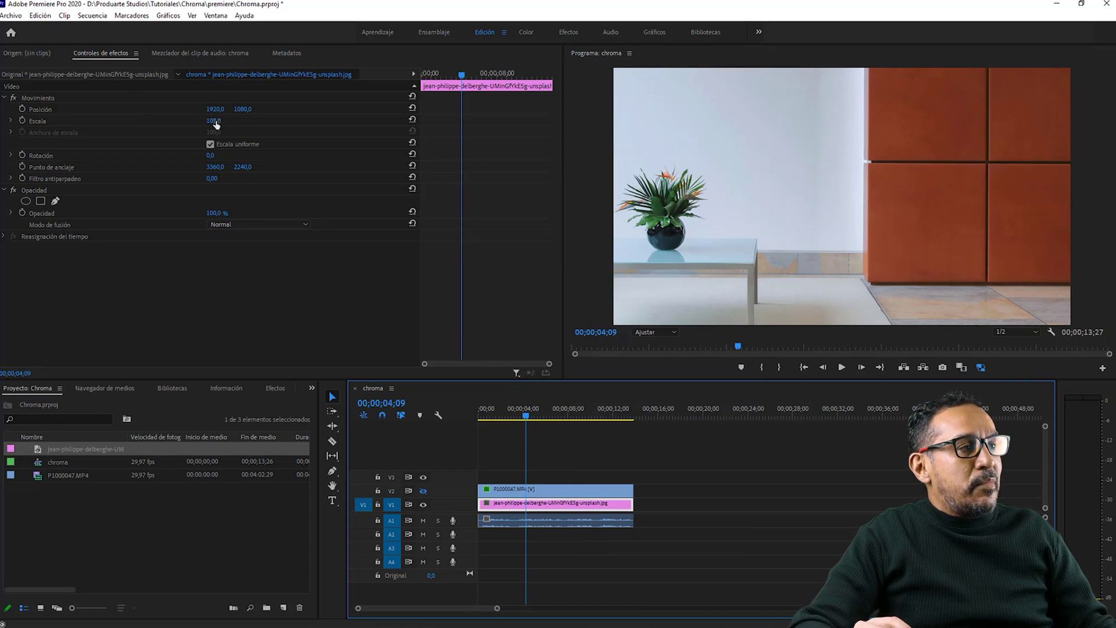
left_click_drag(216, 123, 193, 125)
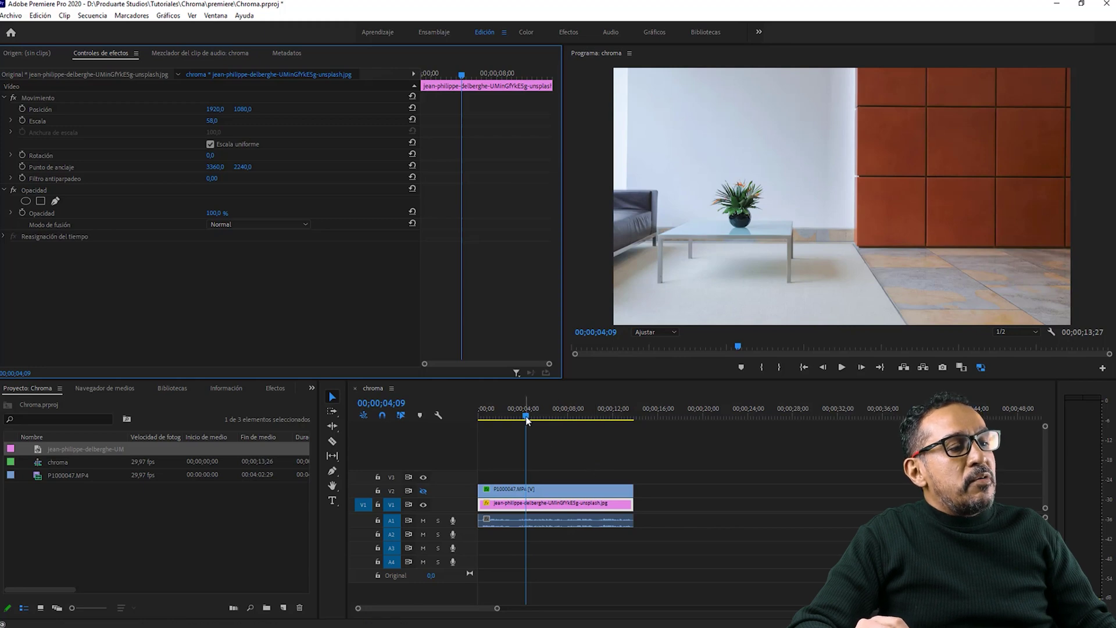
left_click(423, 492)
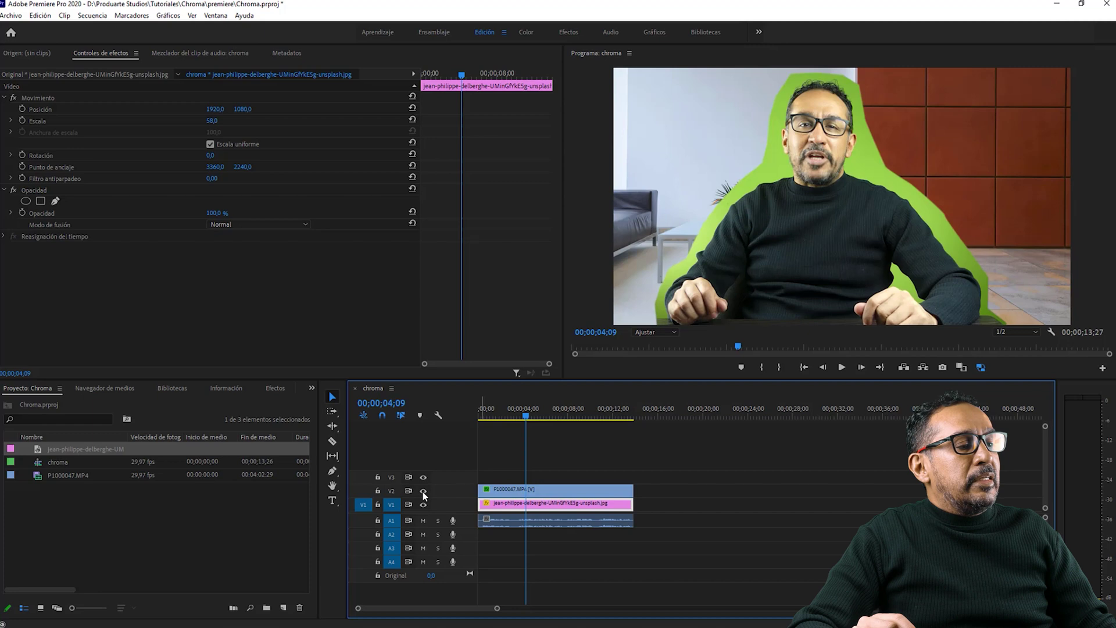
left_click(522, 491)
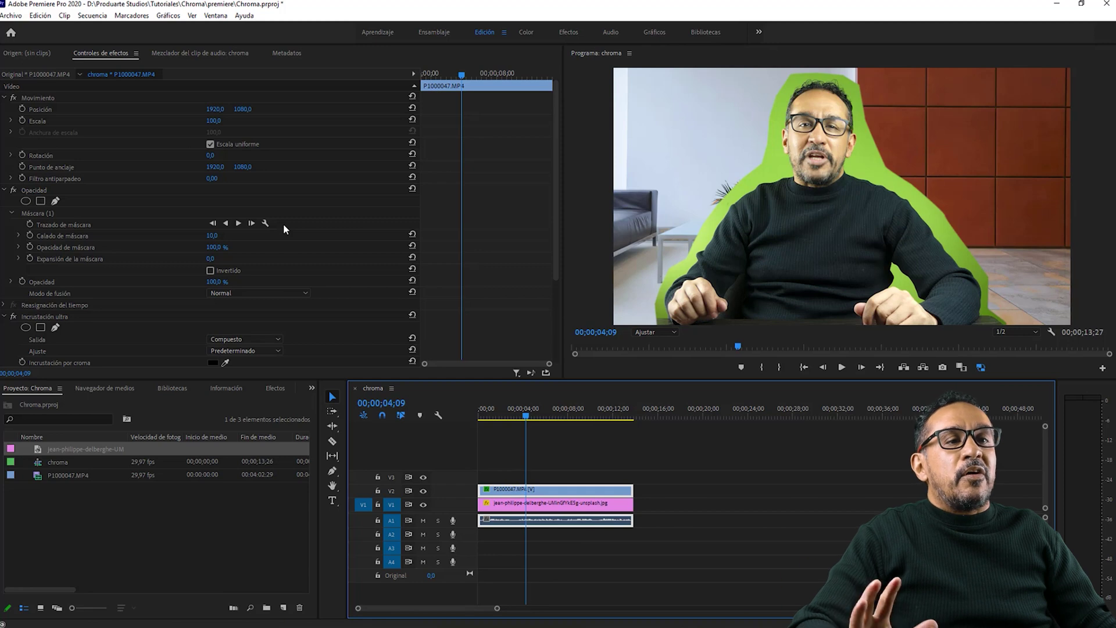
scroll(284, 226, "down", 3)
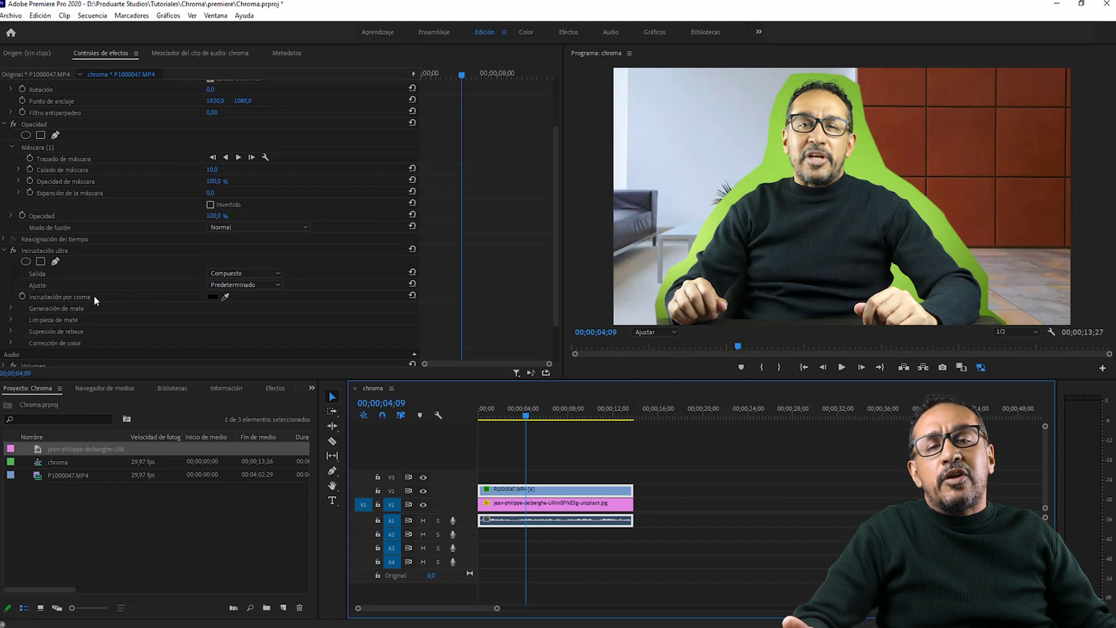
Sample the green backdrop in the Program monitor as the Ultra Key colour
left_click(225, 297)
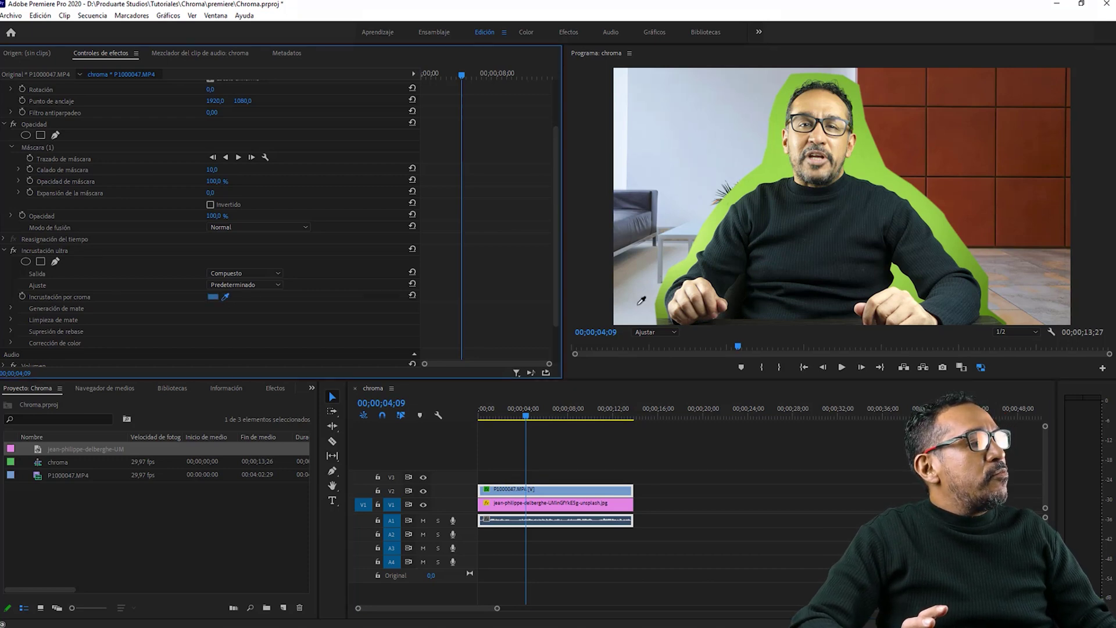
left_click(956, 244)
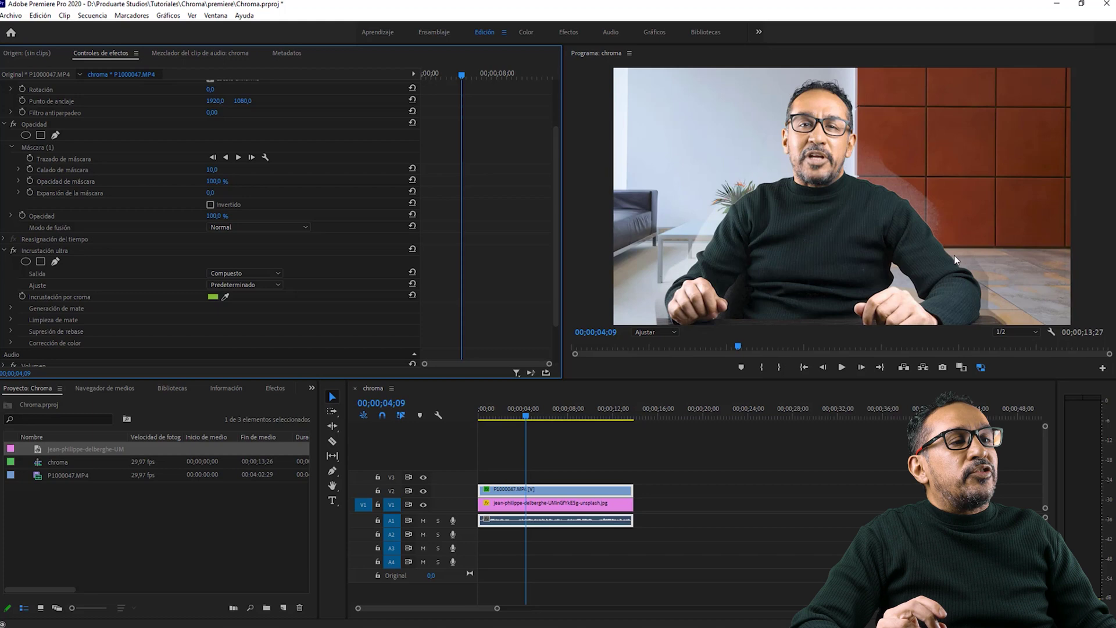
Show the Ultra Key alpha matte and set Limpieza de mate Contraste to 80
left_click(552, 491)
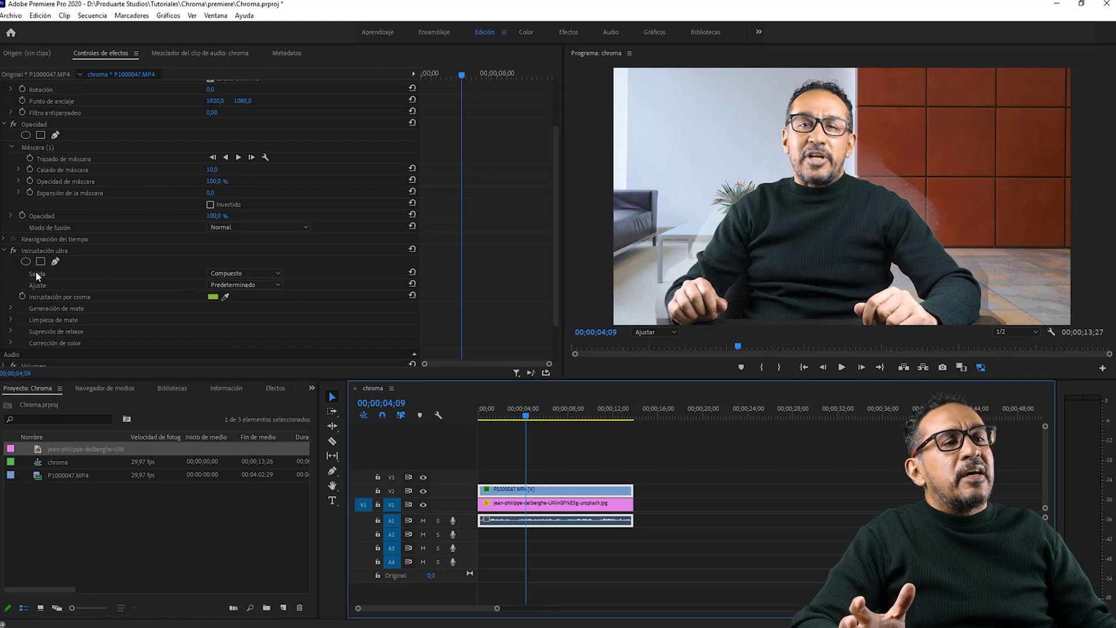
left_click(244, 273)
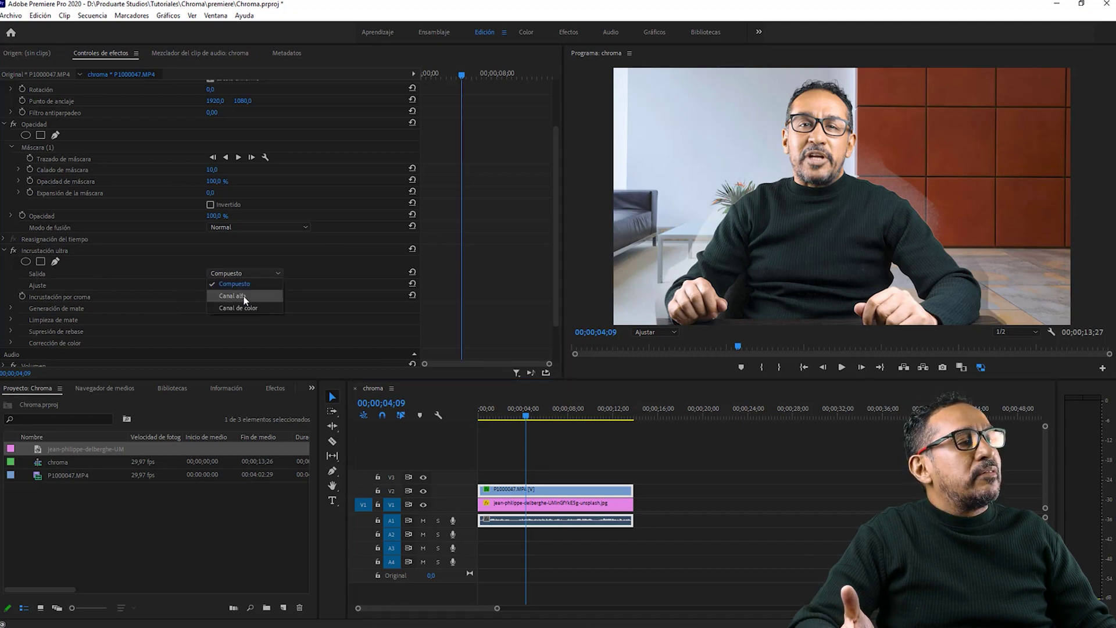
left_click(244, 296)
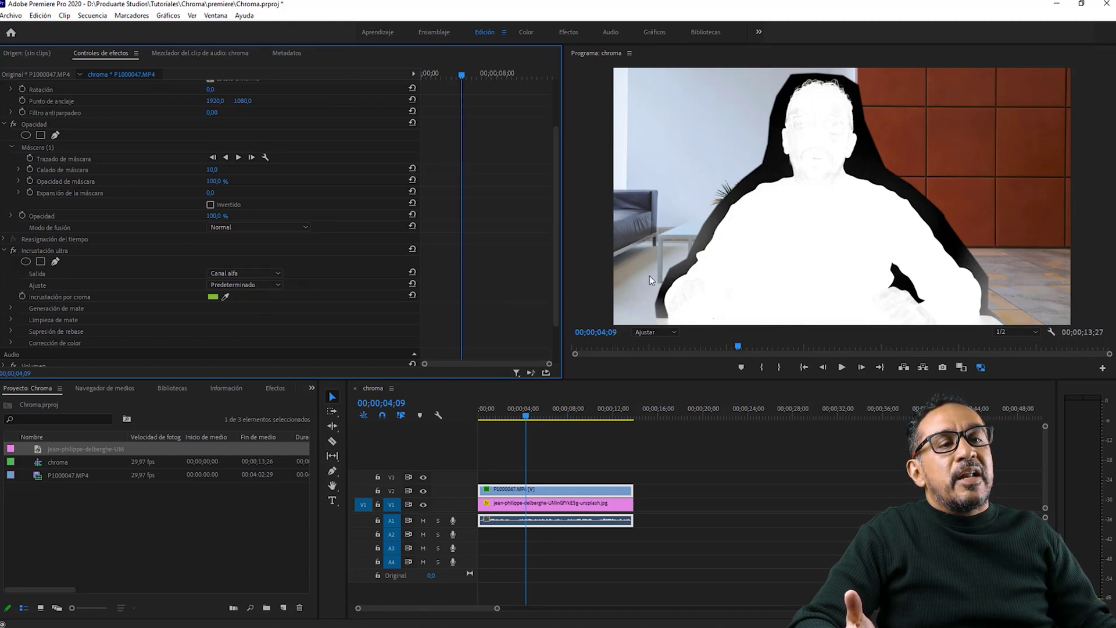
left_click(8, 316)
scroll(176, 309, "down", 1)
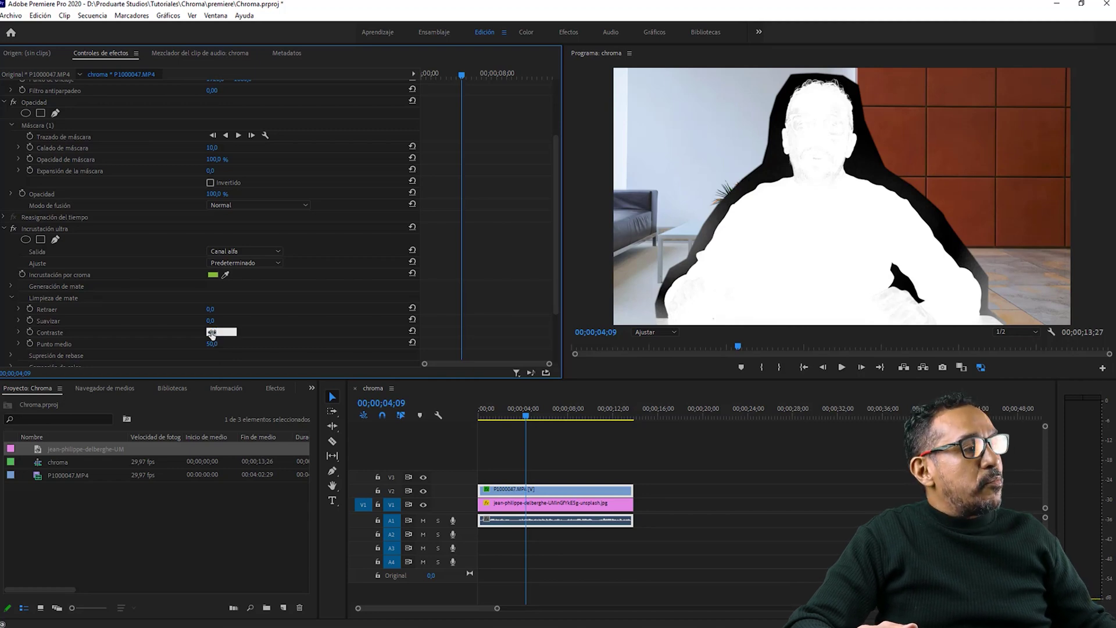
key("Return")
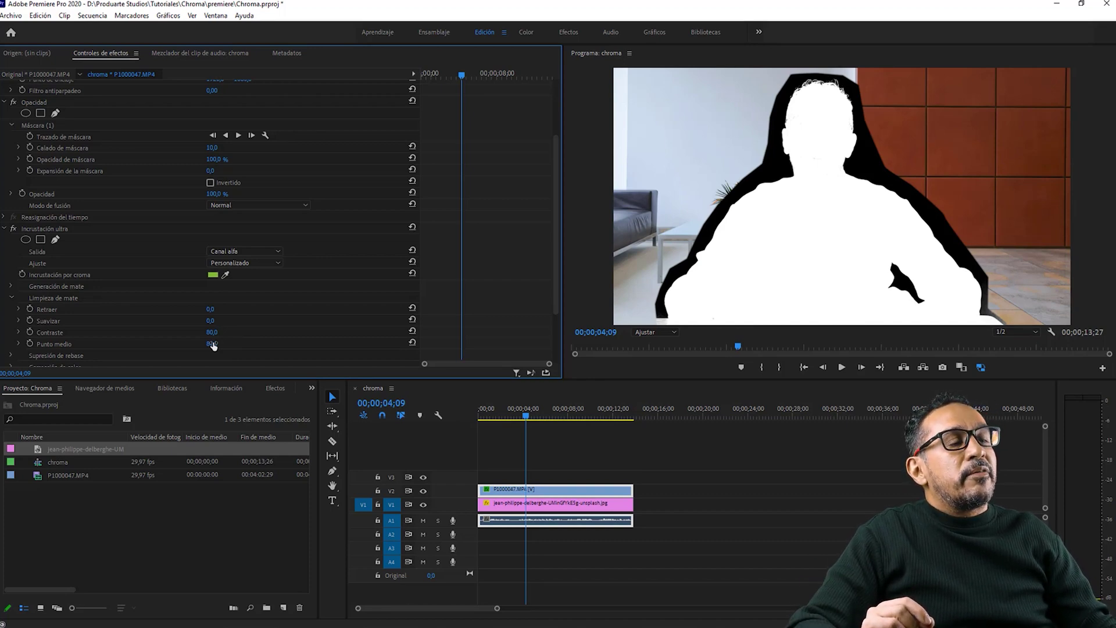
Return Ultra Key output to the composite view and collapse Limpieza de mate
left_click(238, 251)
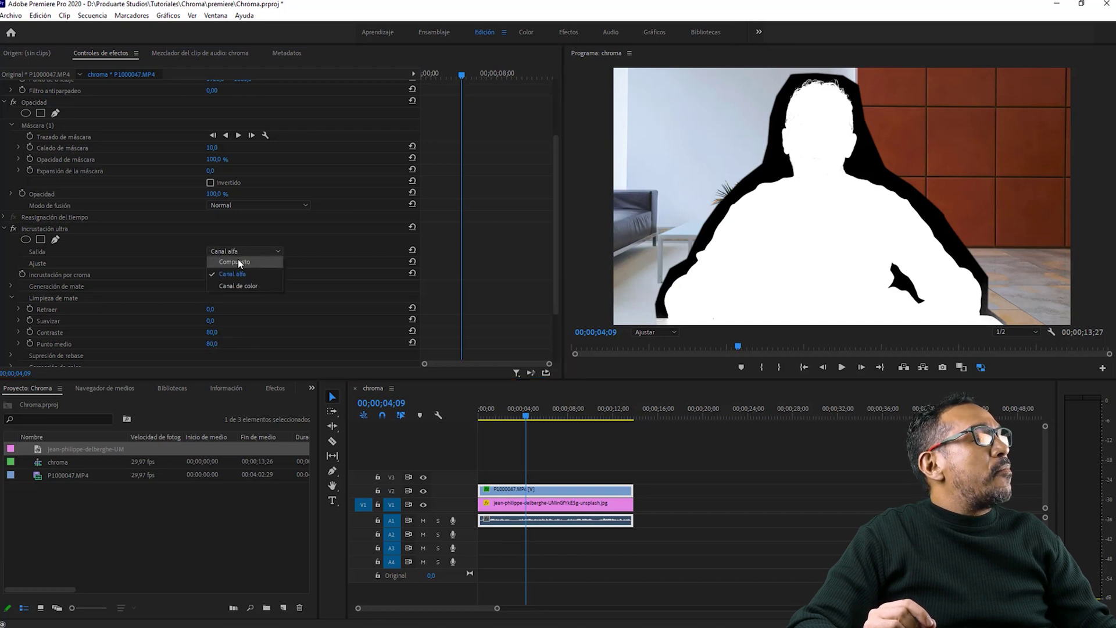
left_click(238, 259)
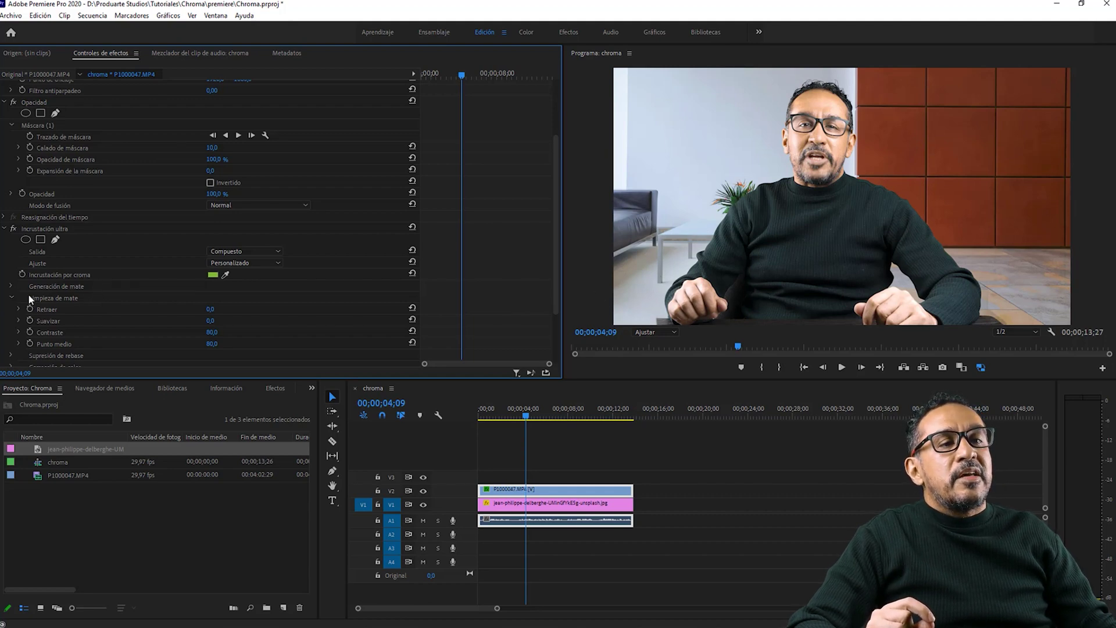
left_click(12, 296)
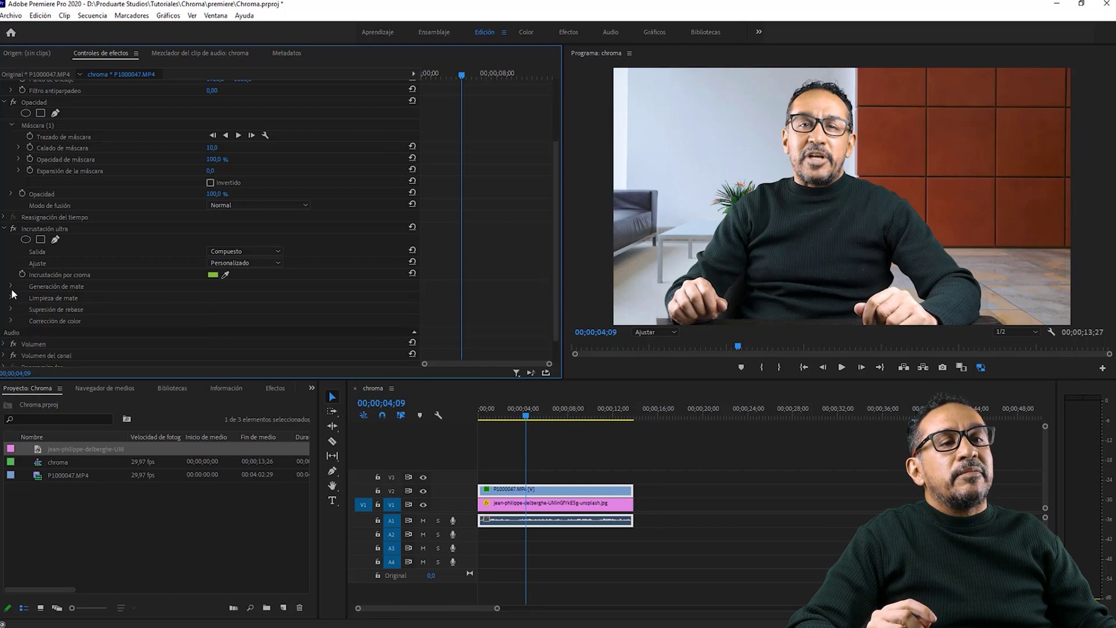
Set Generación de mate Pedestal to 80 and Transparencia to 20, then park the playhead at 10;21
left_click(11, 284)
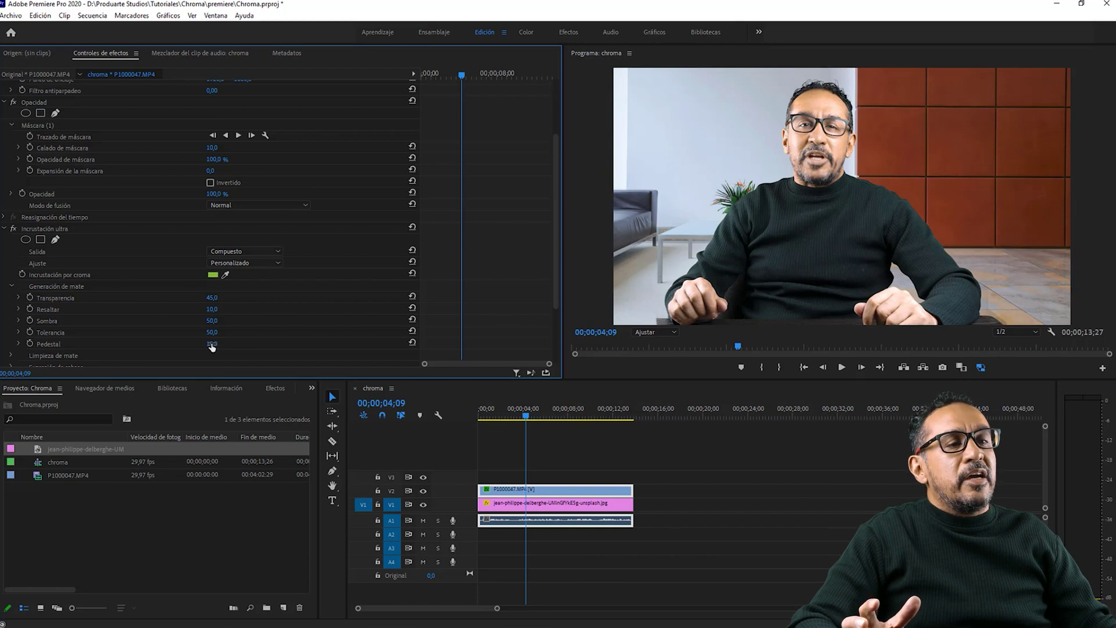
left_click(212, 344)
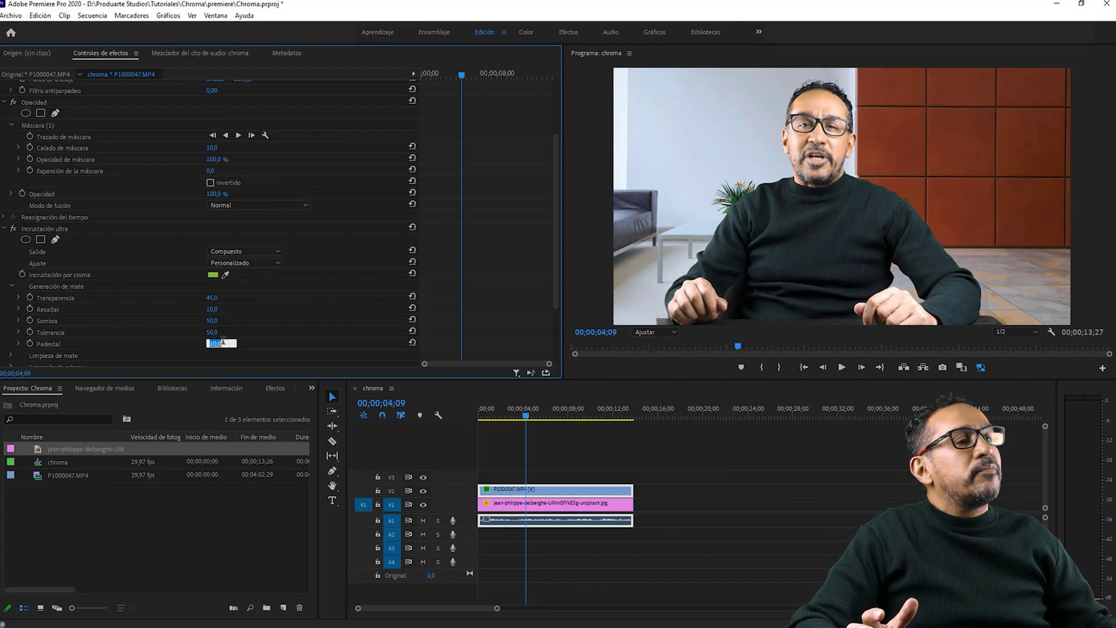
type("80")
key("Return")
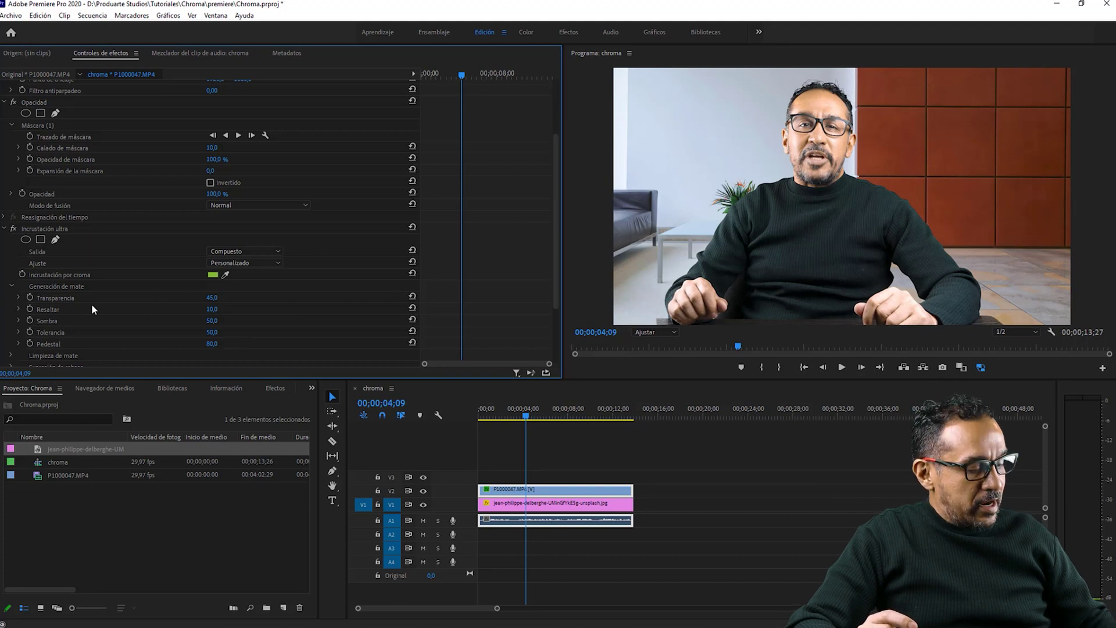
left_click(212, 297)
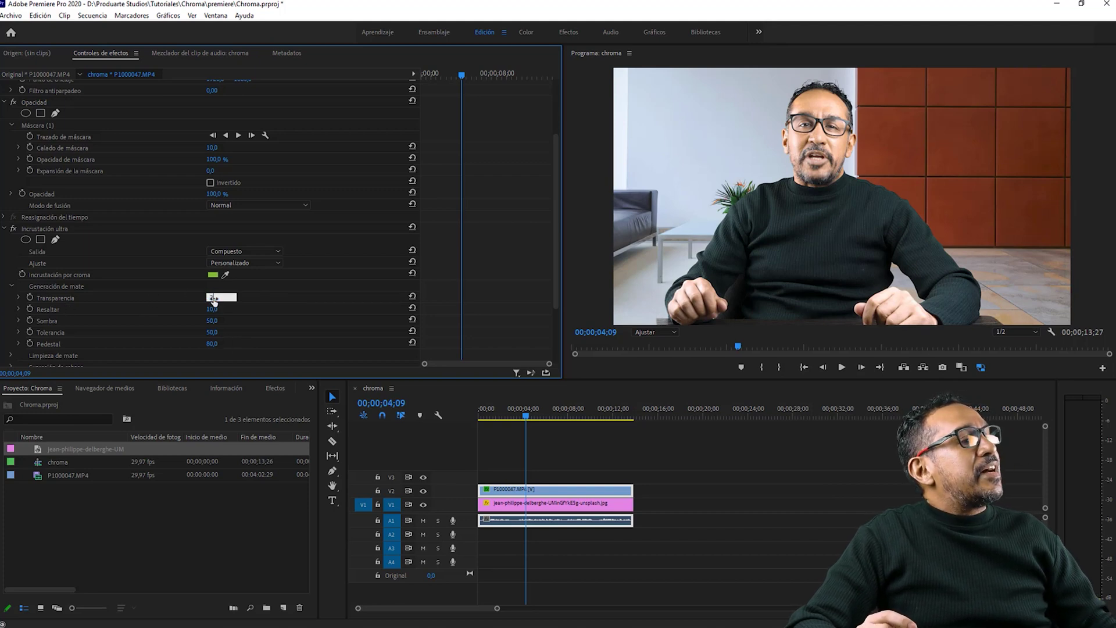
key("Return")
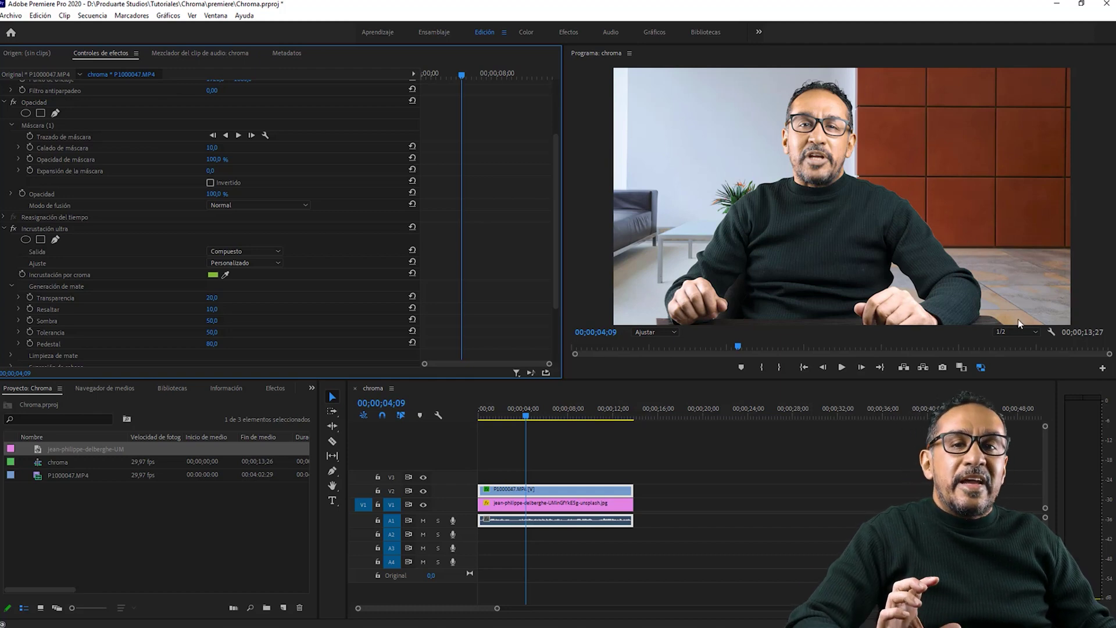
left_click(597, 411)
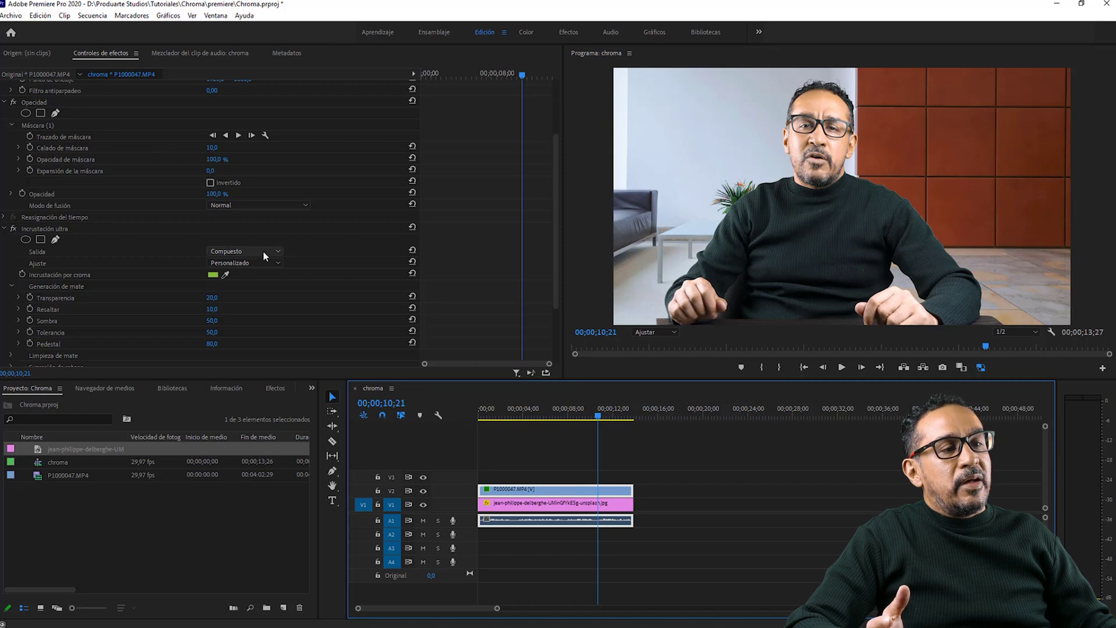
Search the Effects panel for 'sombra' and apply Sombra paralela to the V2 presenter clip
left_click(274, 388)
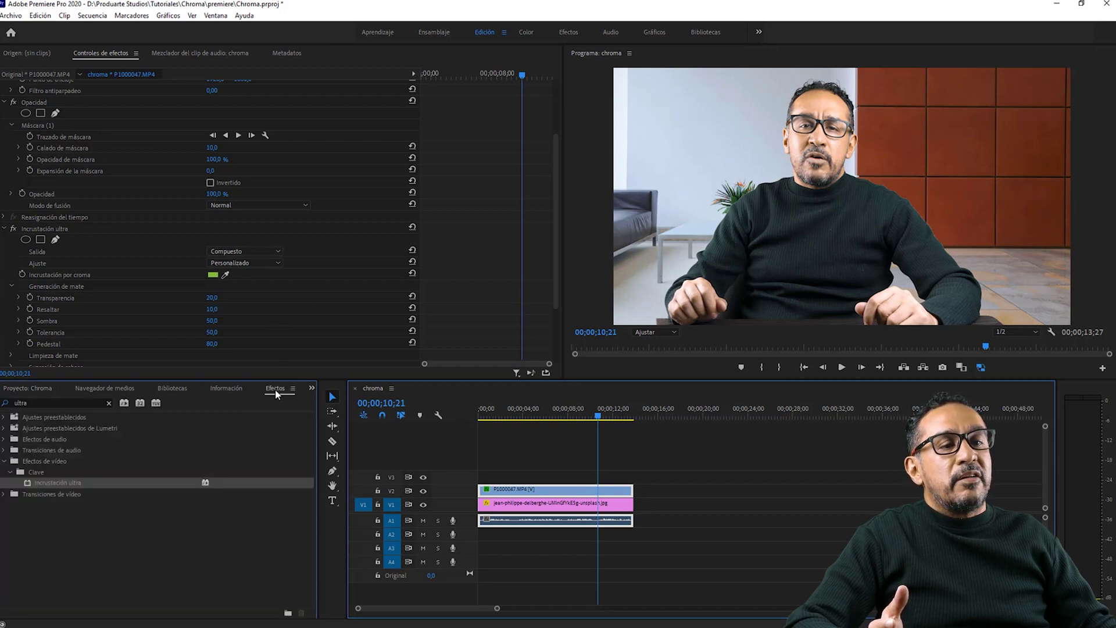
left_click(109, 402)
left_click(77, 402)
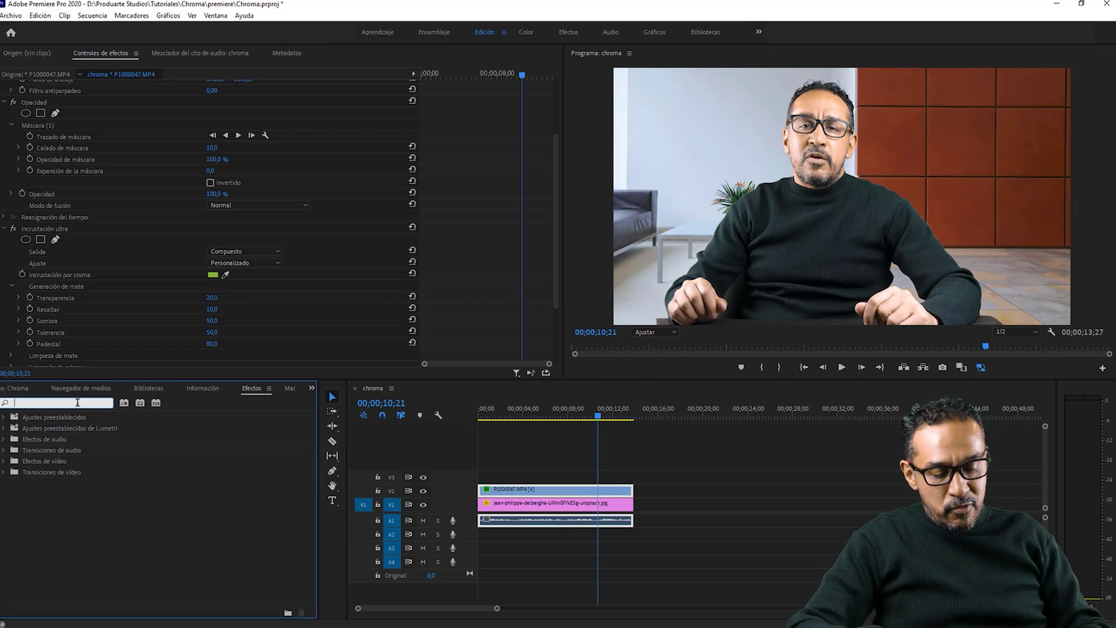
type("so")
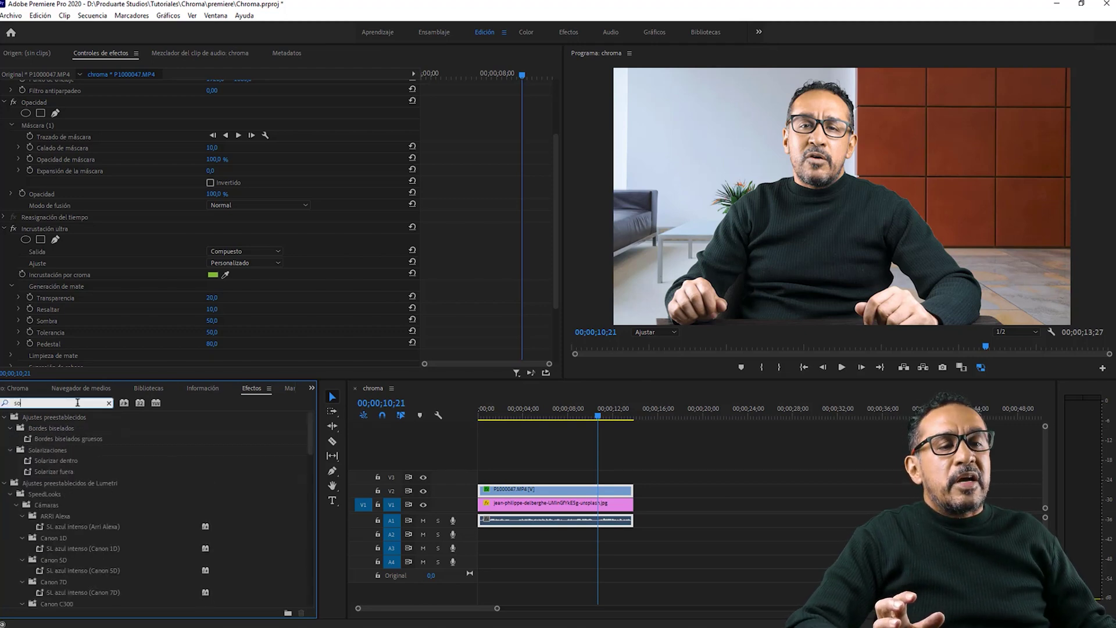
type("mbra")
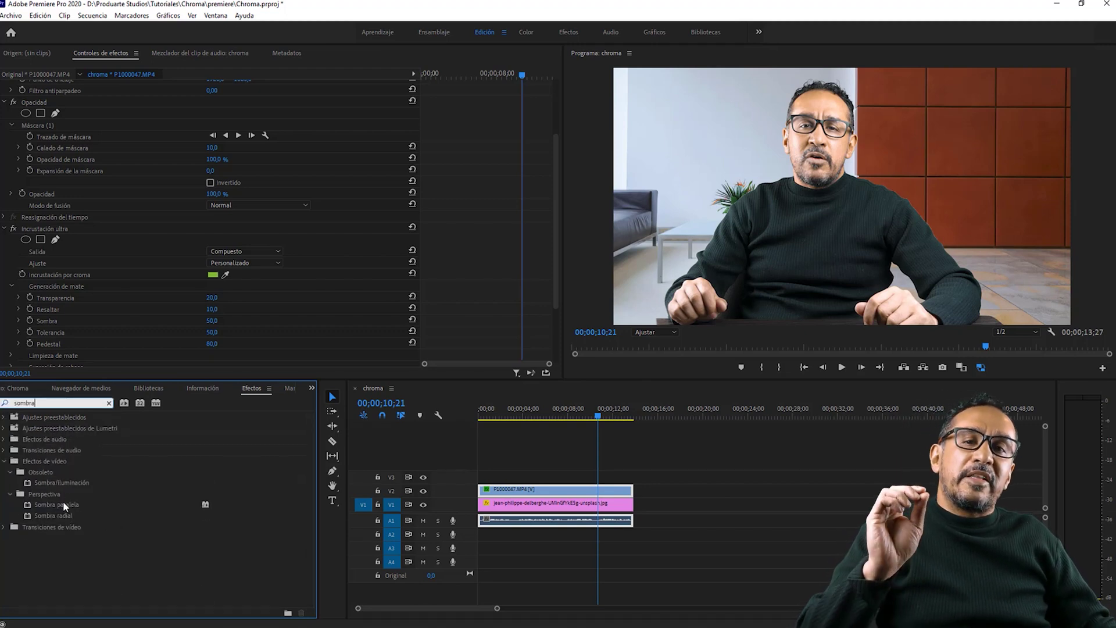
left_click(63, 504)
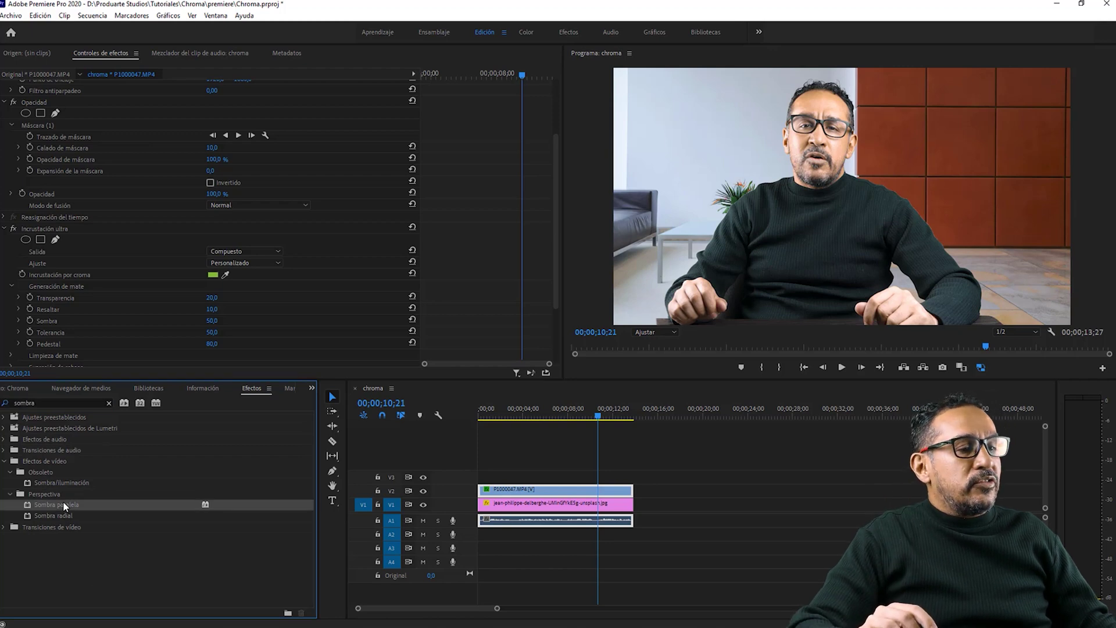
left_click_drag(63, 503, 551, 490)
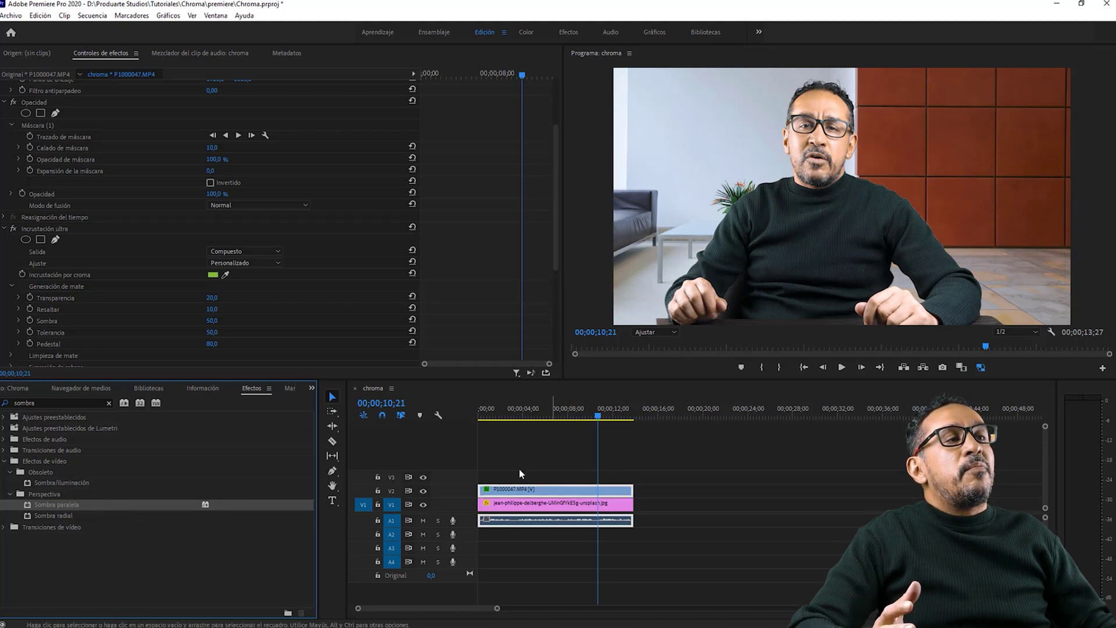
Set the drop shadow's Suavizado to 40
scroll(100, 207, "down", 5)
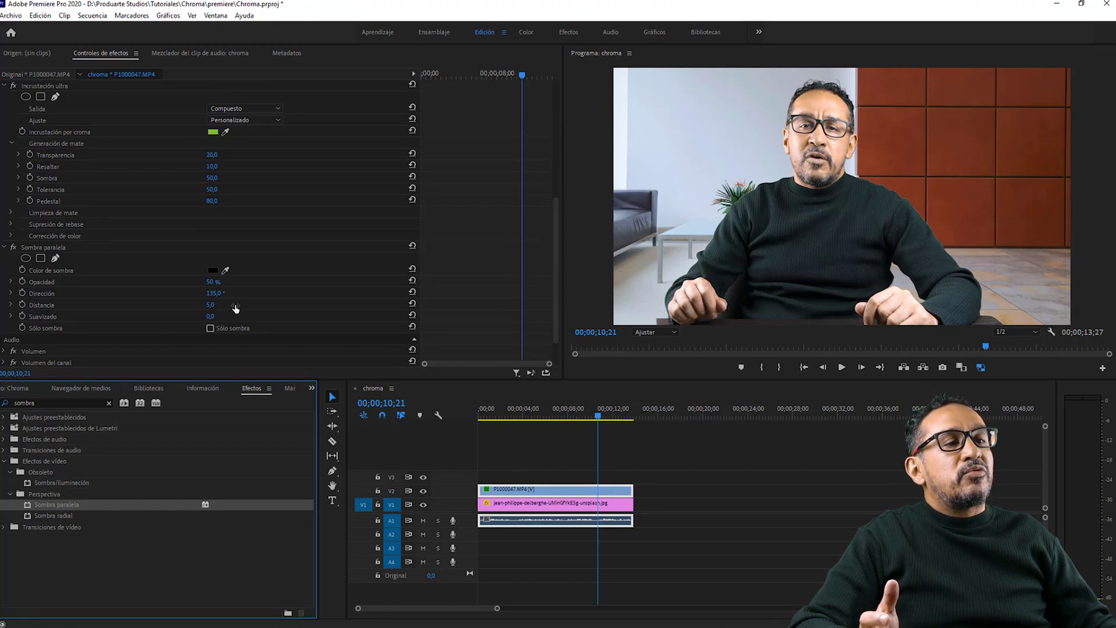
left_click(213, 317)
type("40")
key("Return")
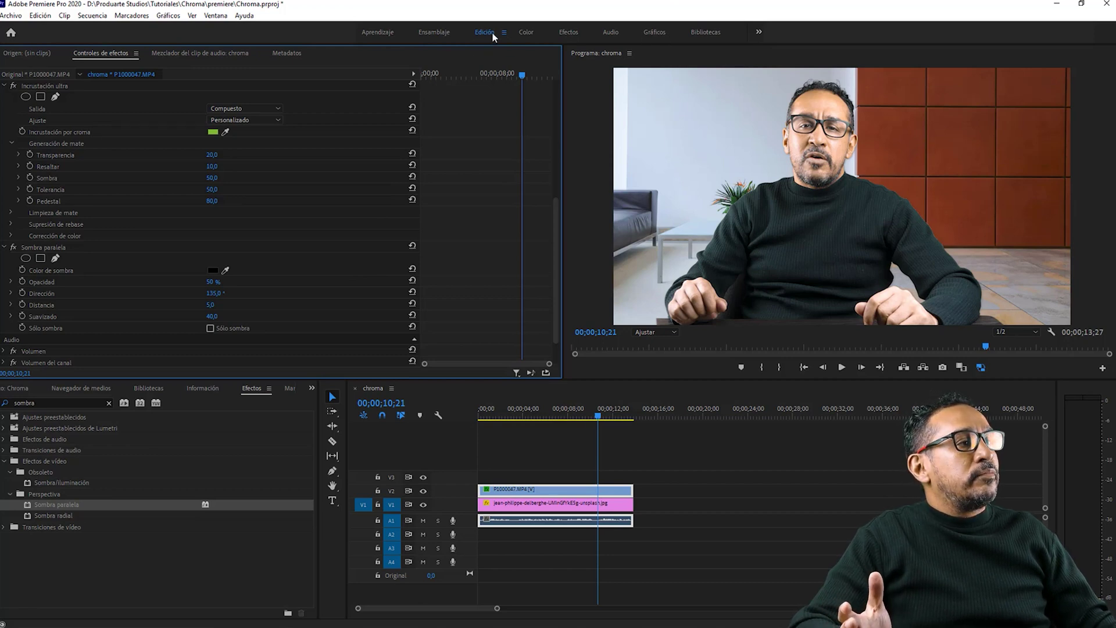
In the Color workspace, apply Lumetri Automático: Exposición -0,3, Sombras -15, Negros -14
left_click(523, 32)
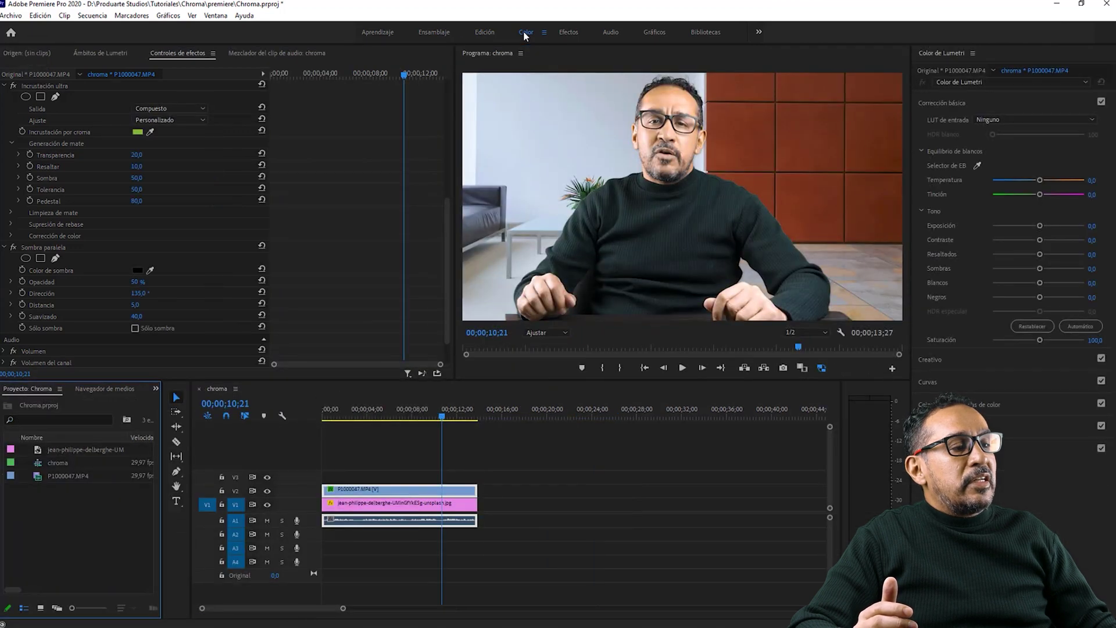
left_click(443, 491)
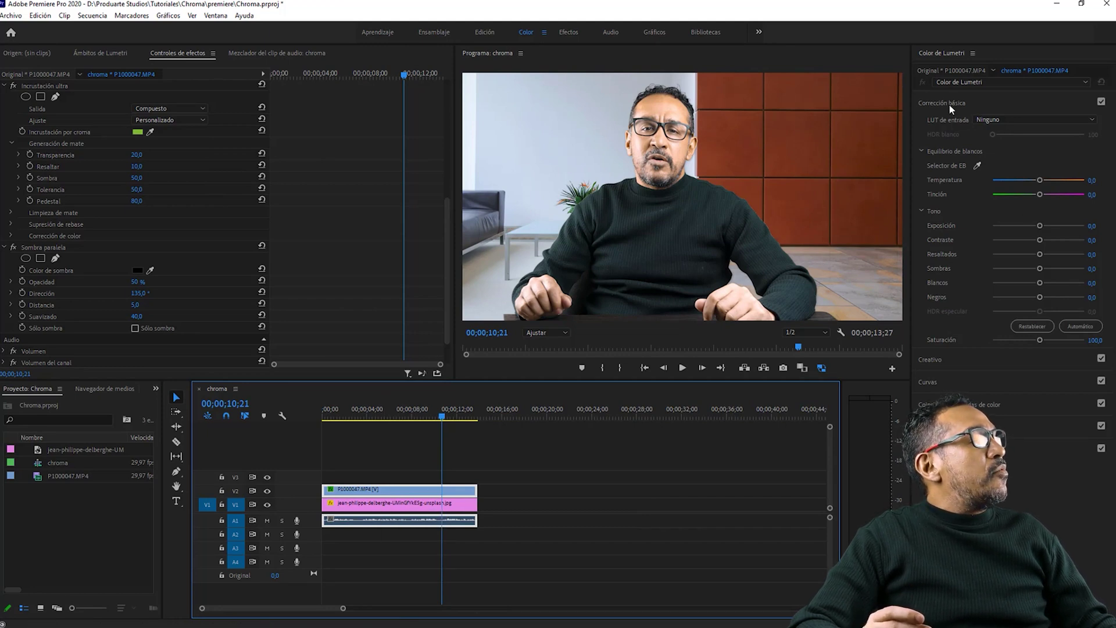
left_click(1076, 327)
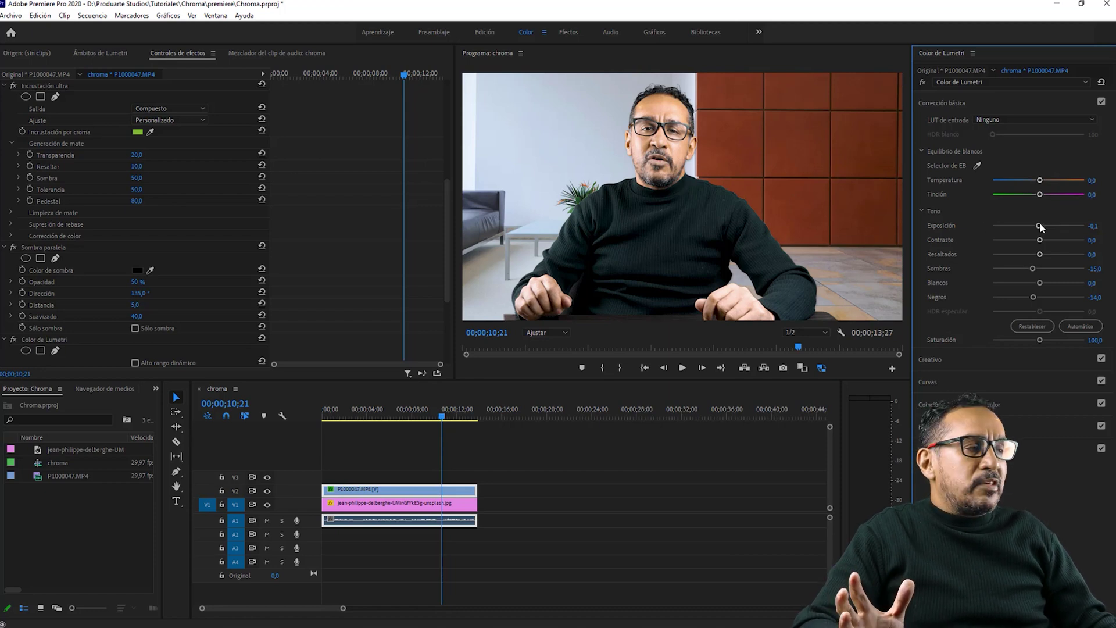
left_click_drag(1040, 226, 1036, 232)
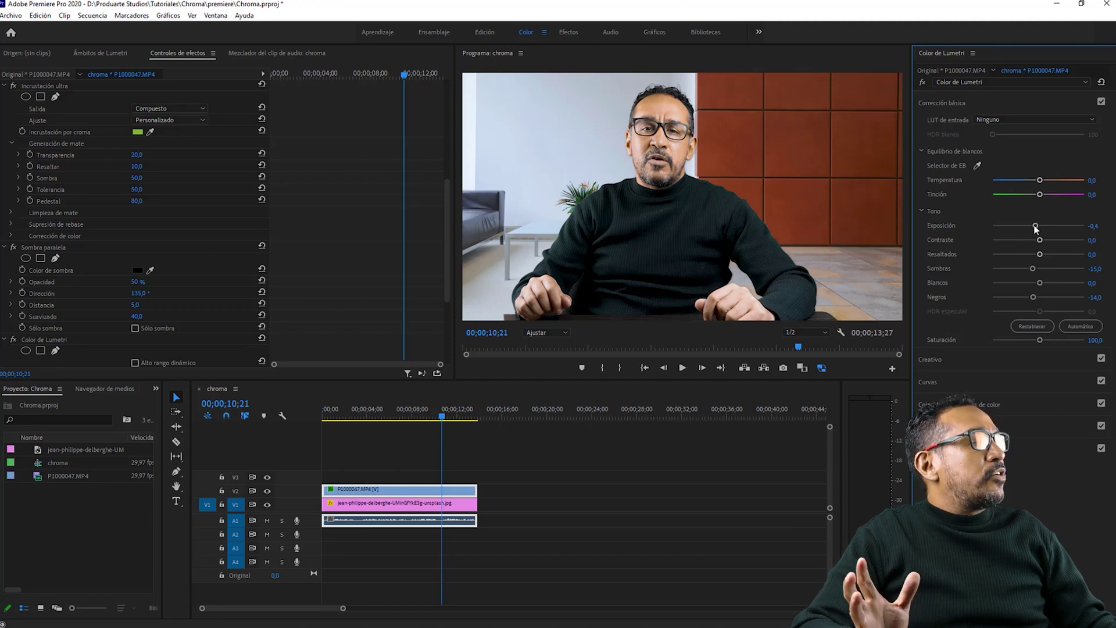
double_click(1035, 226)
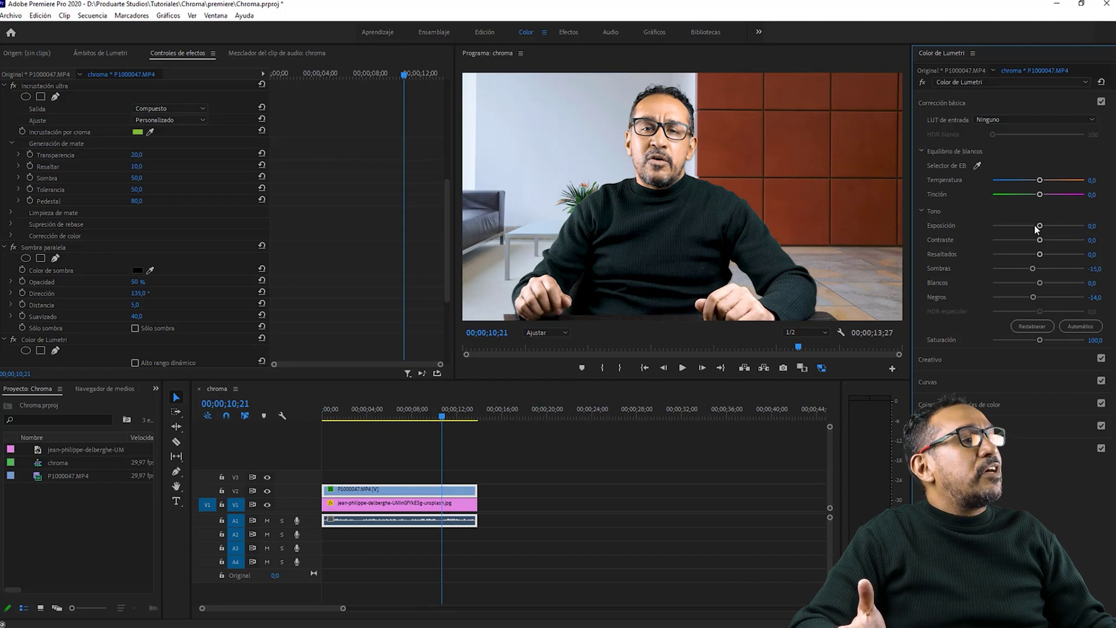
left_click(1037, 327)
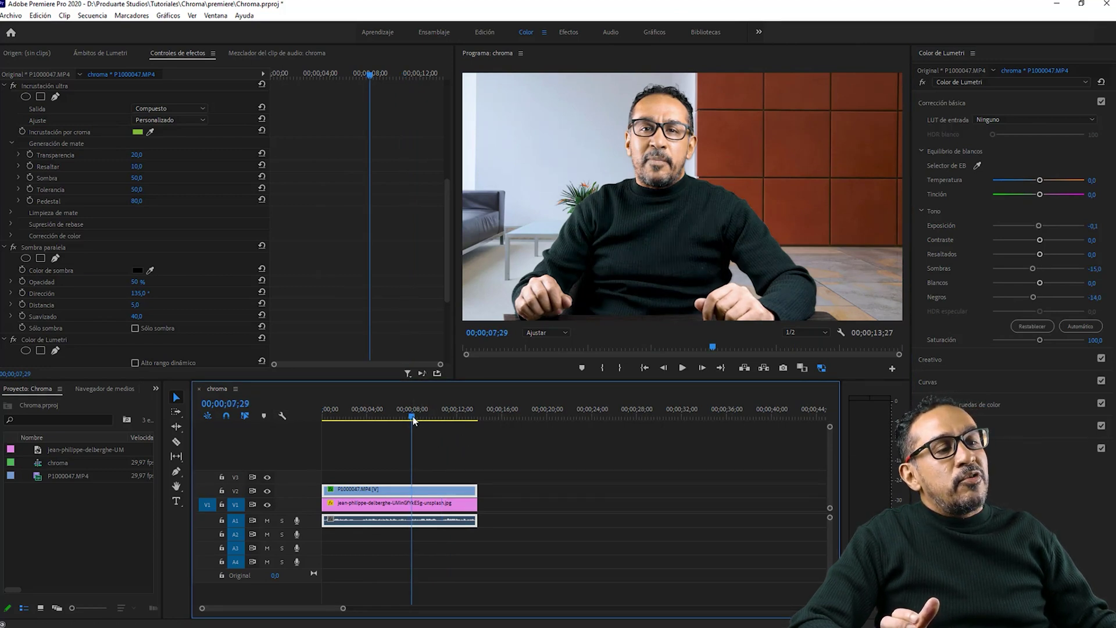
left_click_drag(413, 418, 323, 418)
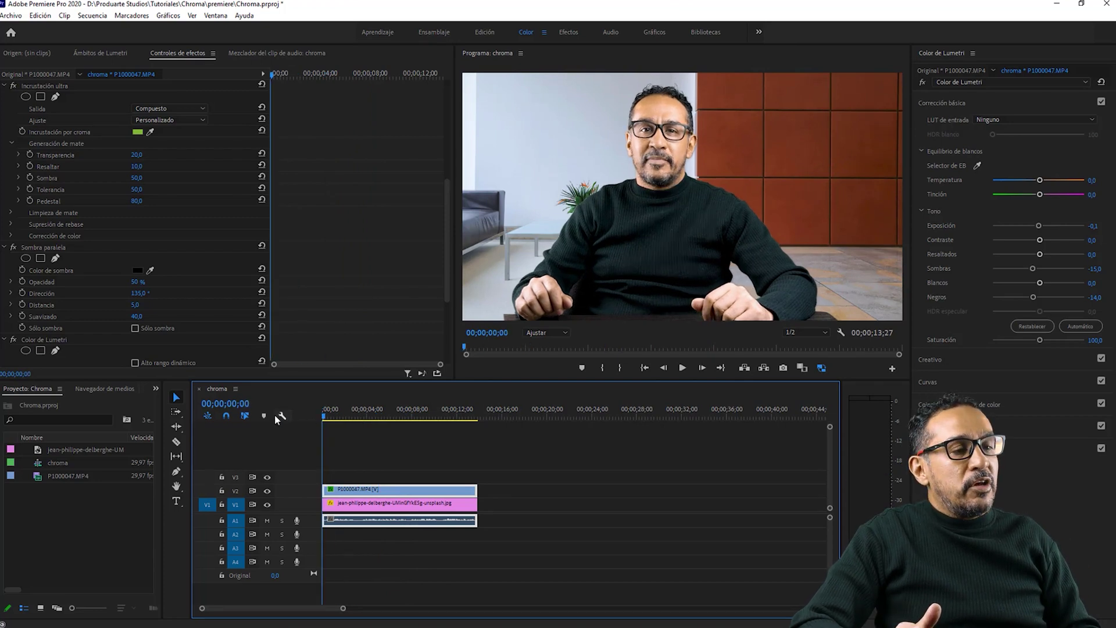
key("space")
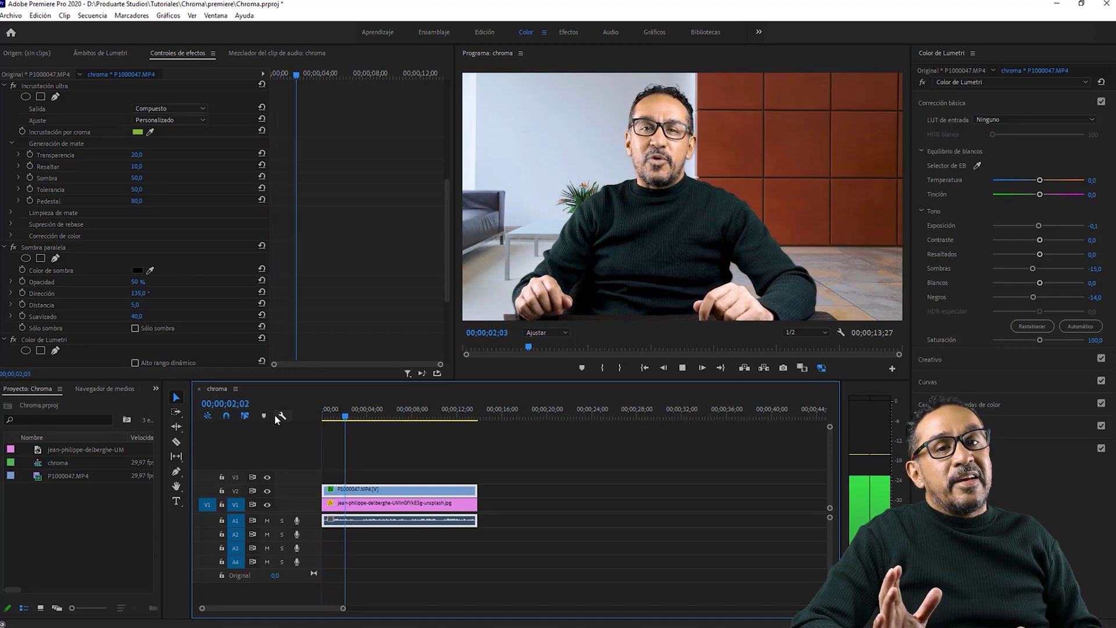
key("space")
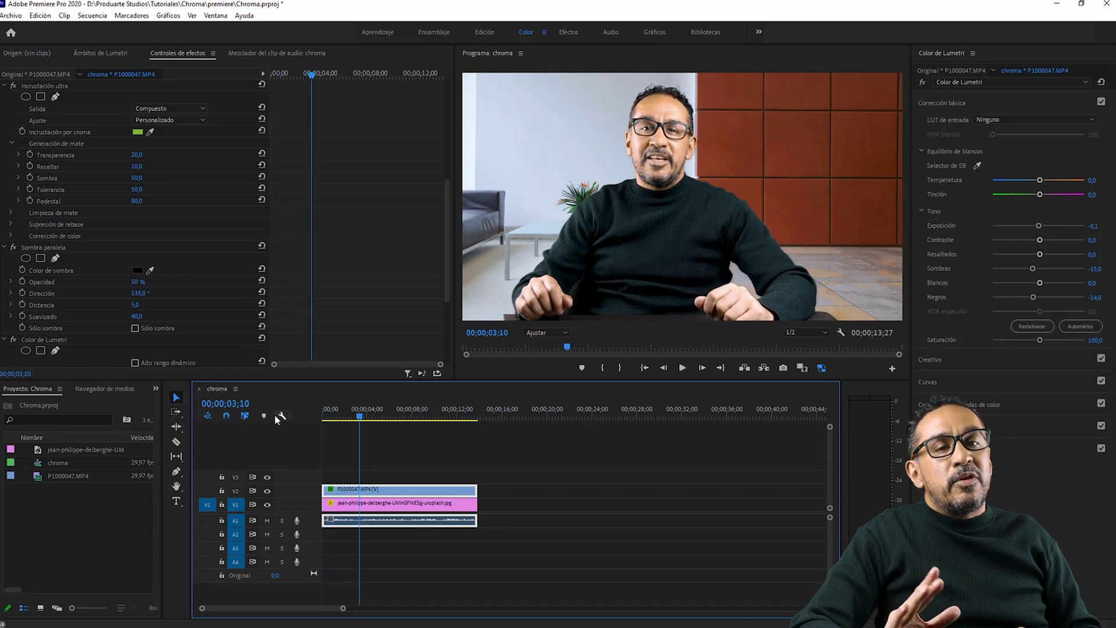